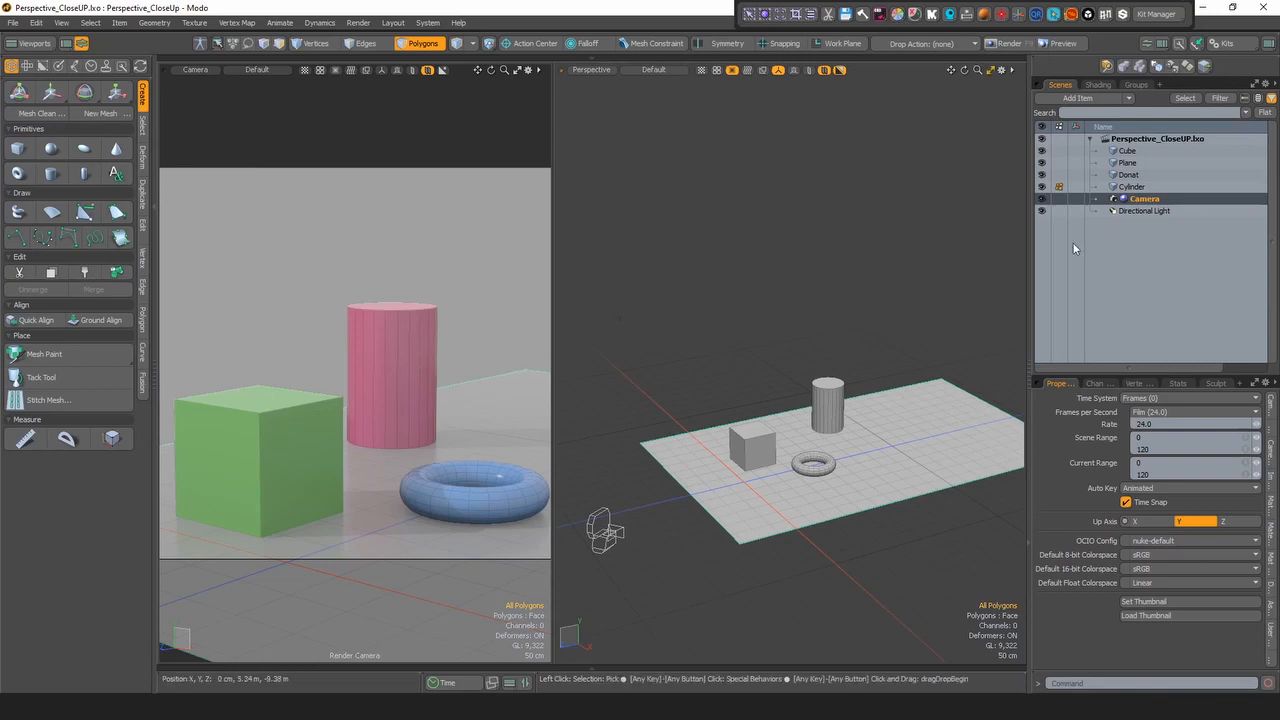
- Select the Camera item and inspect the reference clip assigned as its background image
left_click(1150, 187)
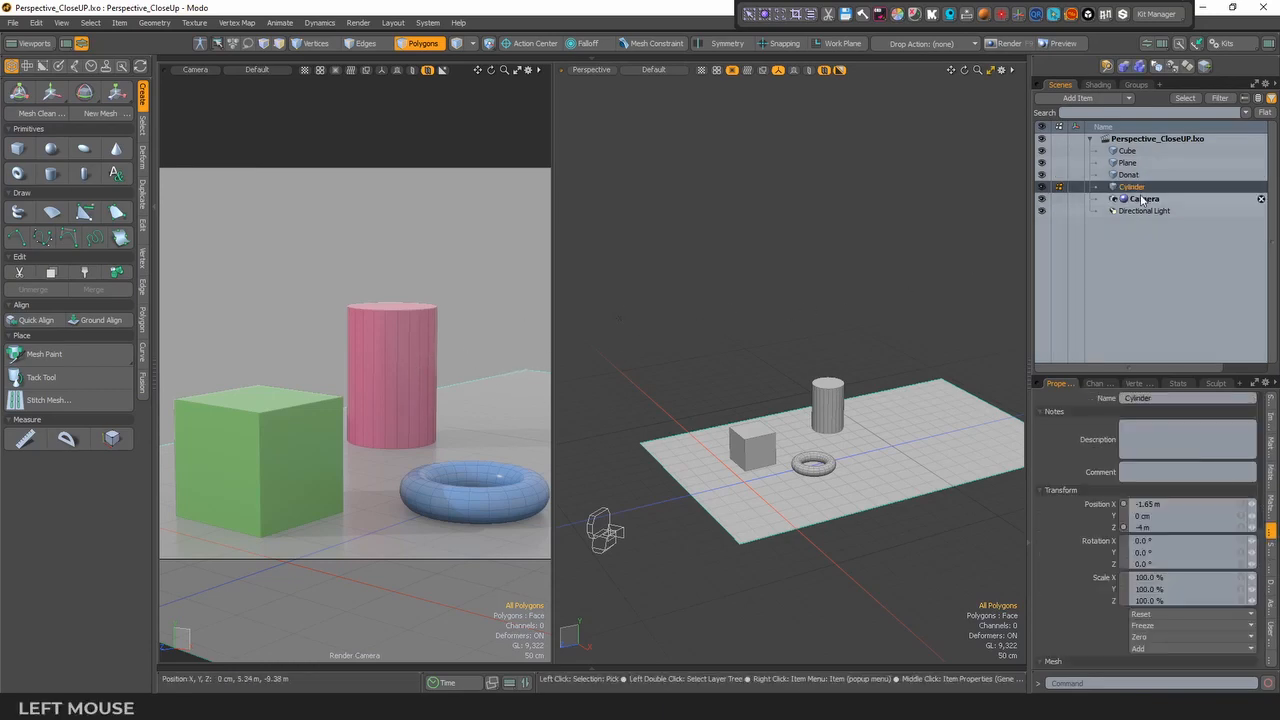
left_click(1146, 201)
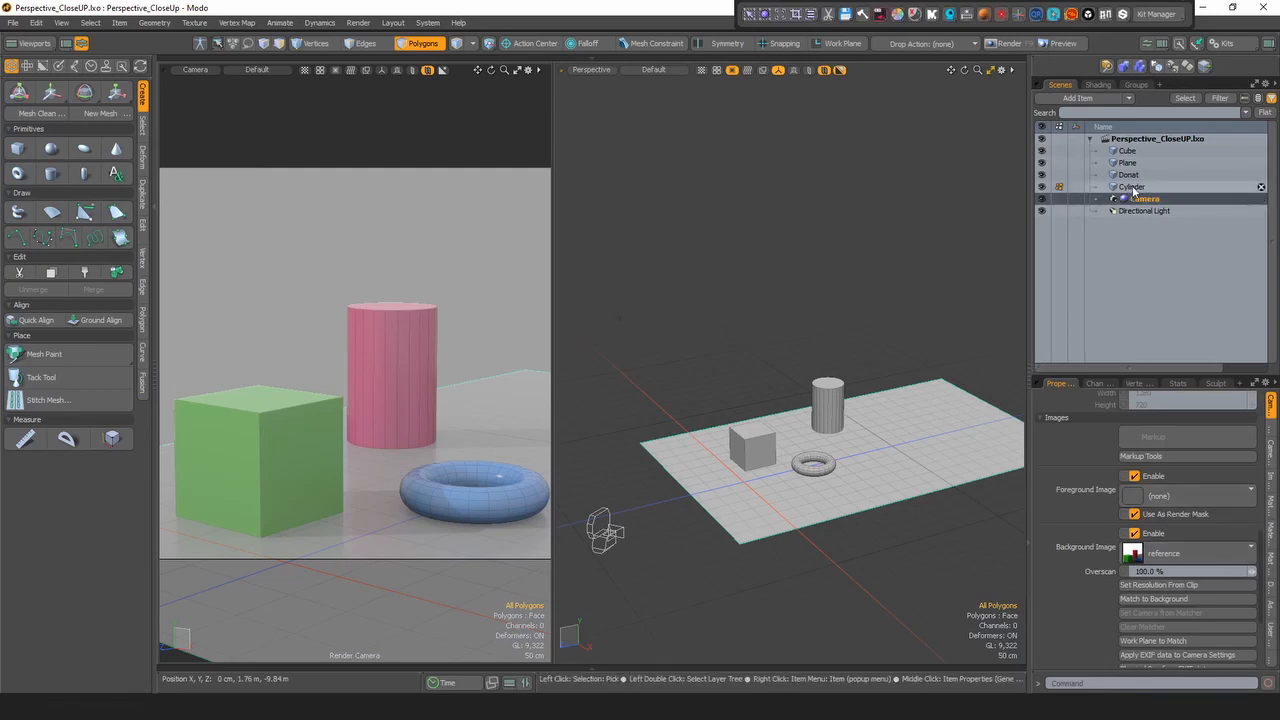
left_click(1086, 204)
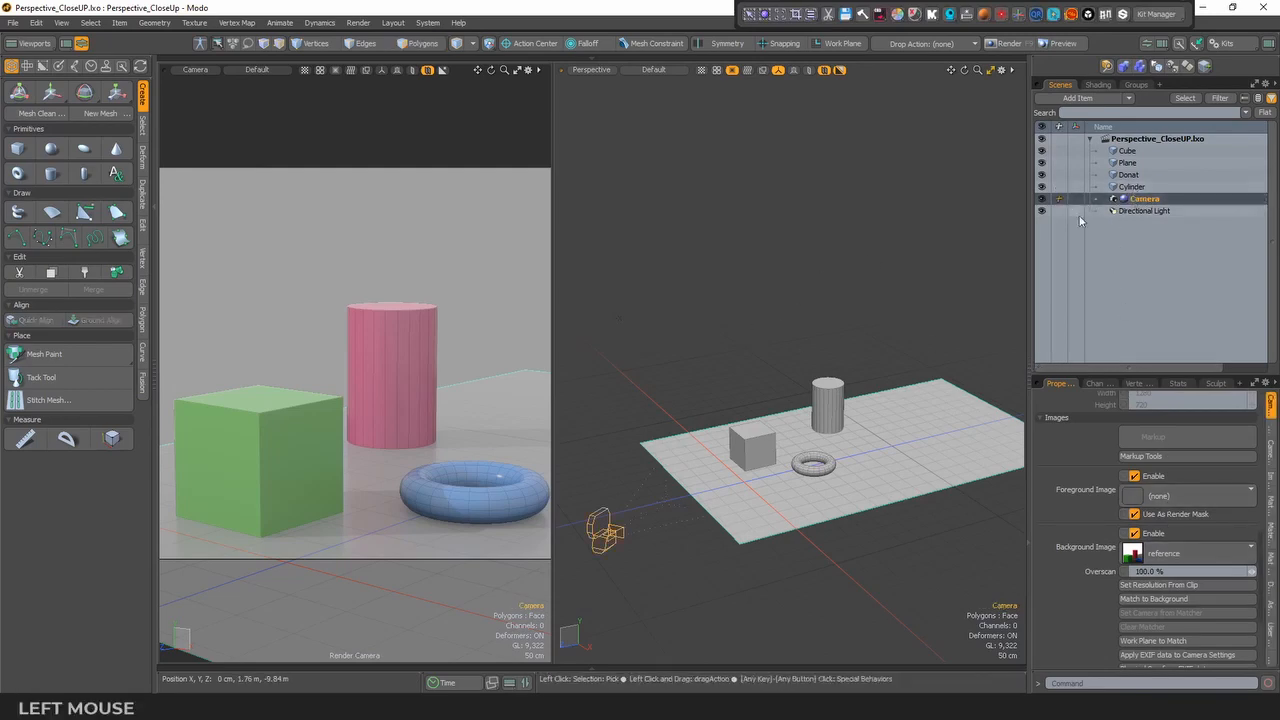
left_click(1191, 553)
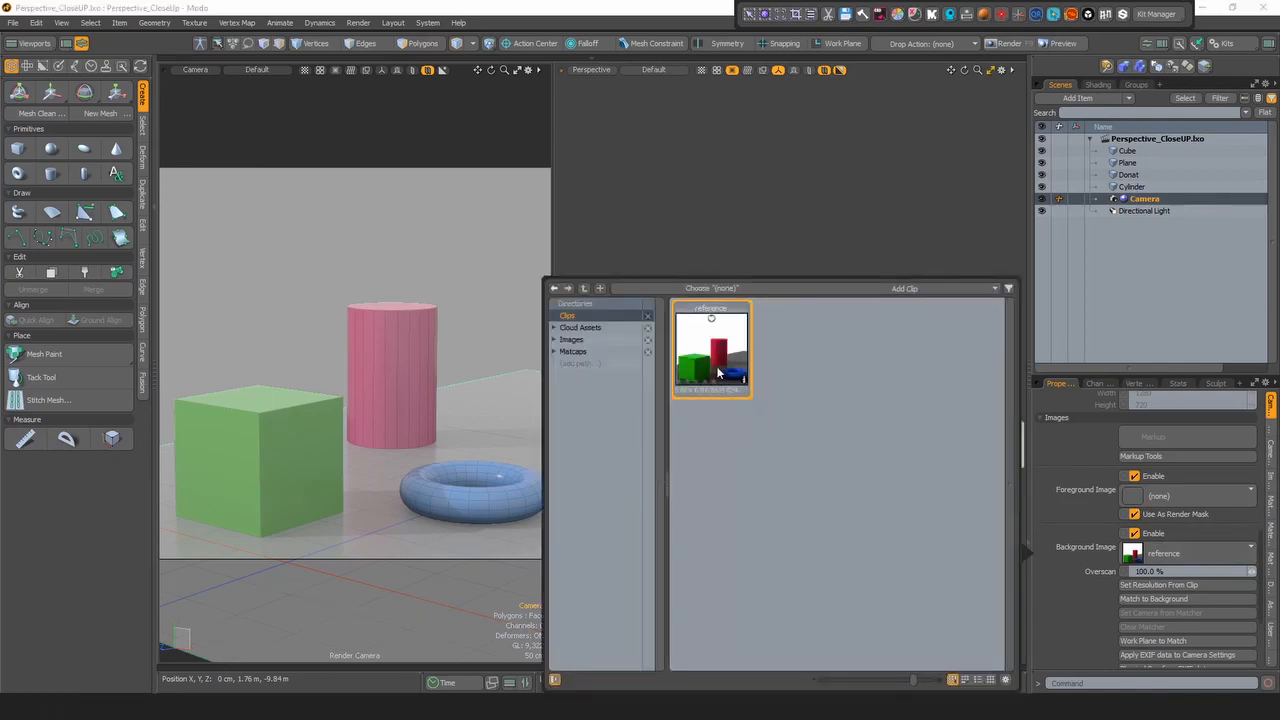
left_click(796, 192)
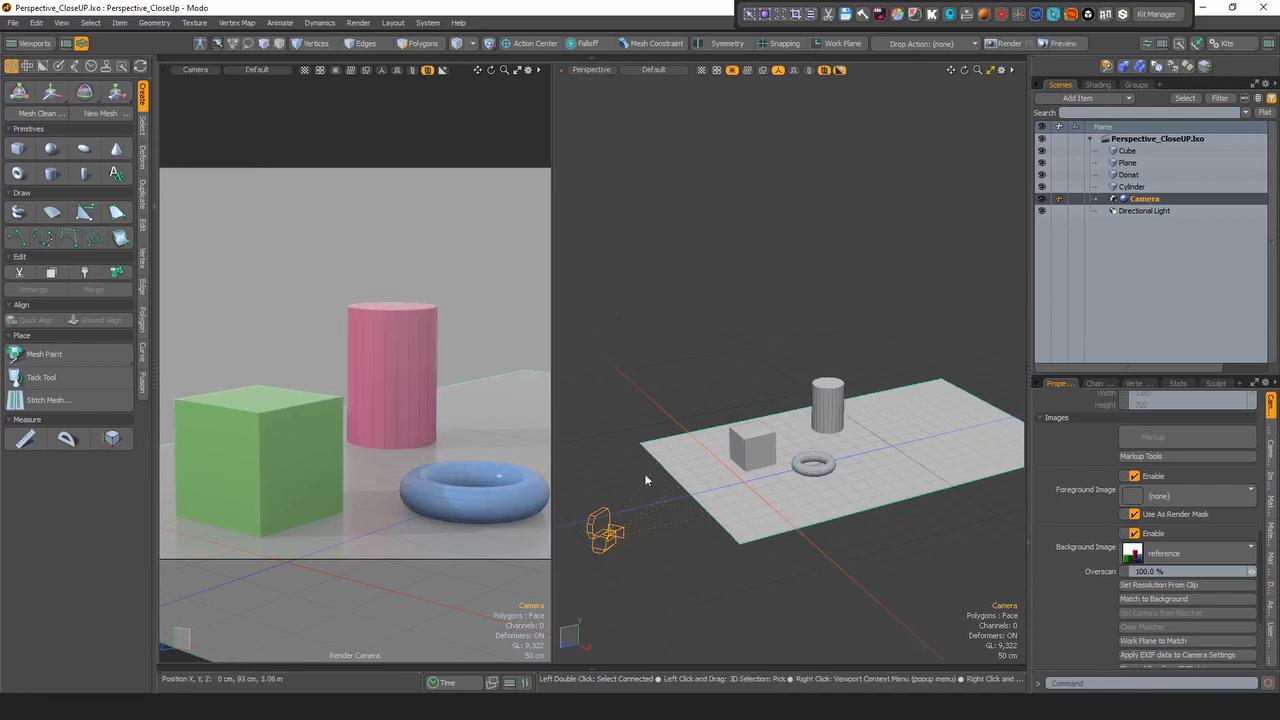
- Toggle the camera view's background image overlay off and on again, entering 50% for its transparency
left_click(528, 72)
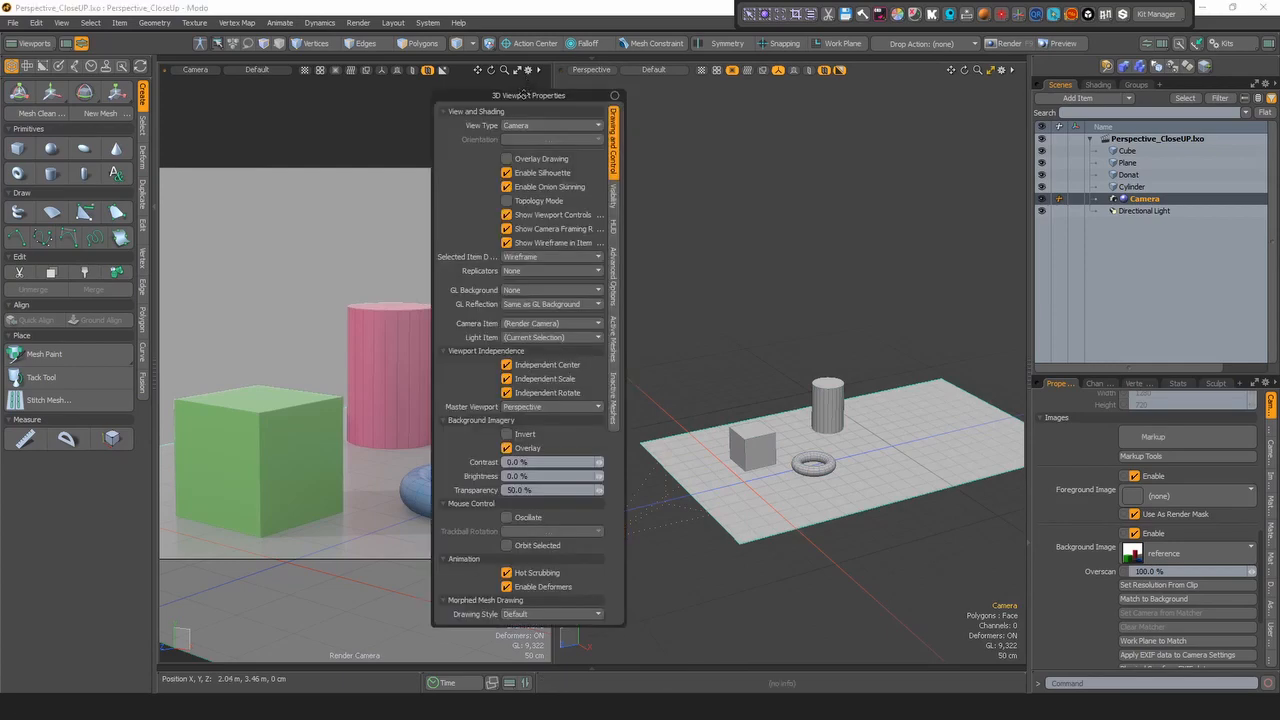
left_click_drag(524, 96, 475, 88)
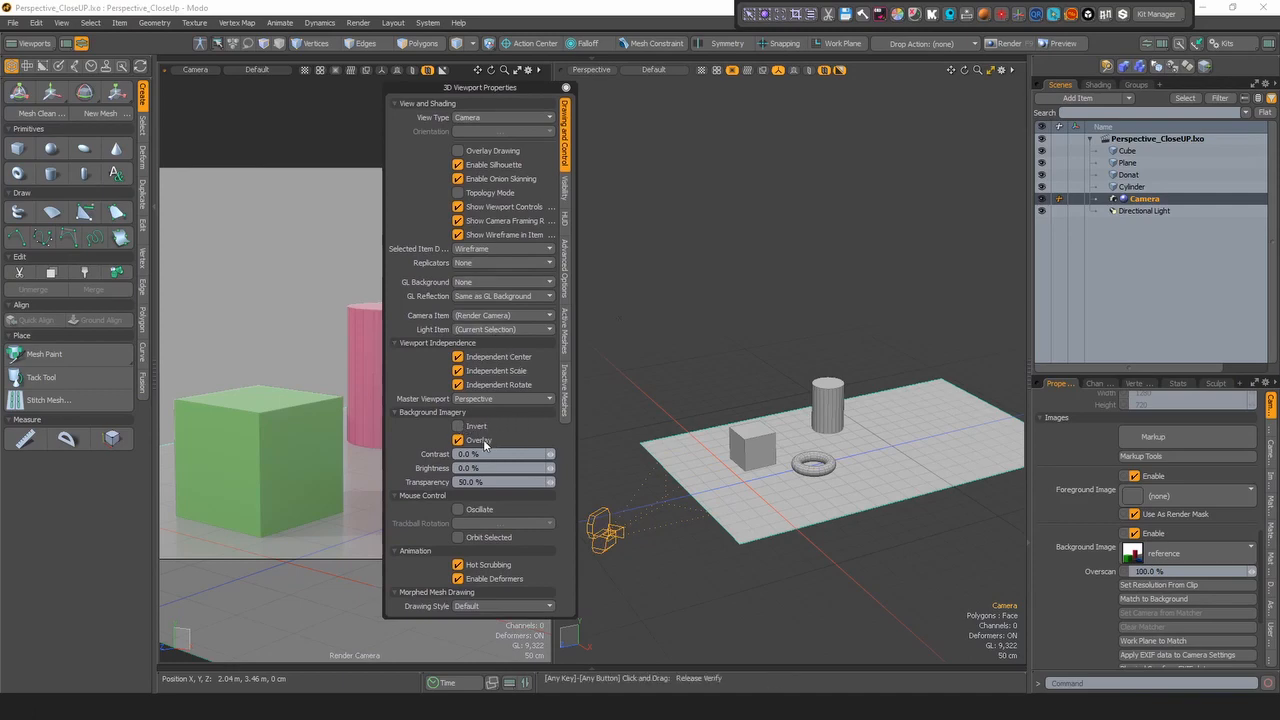
left_click(484, 441)
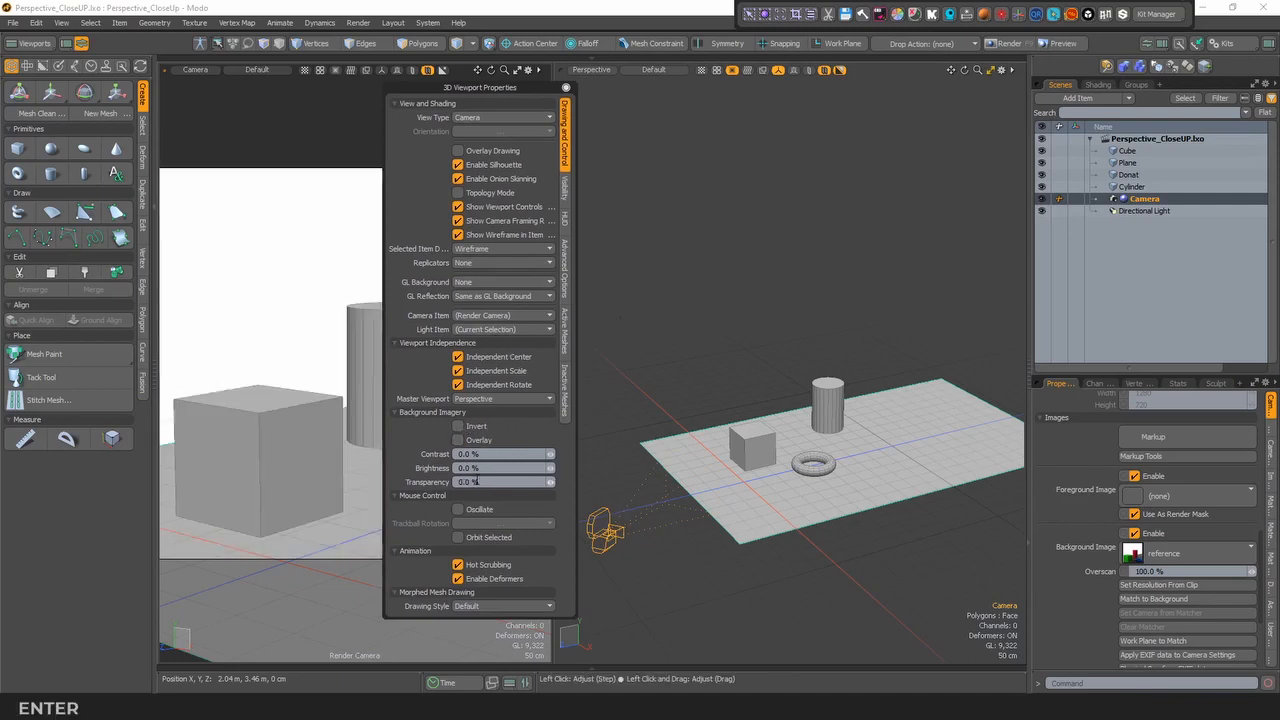
left_click(478, 482)
type("50")
key("Return")
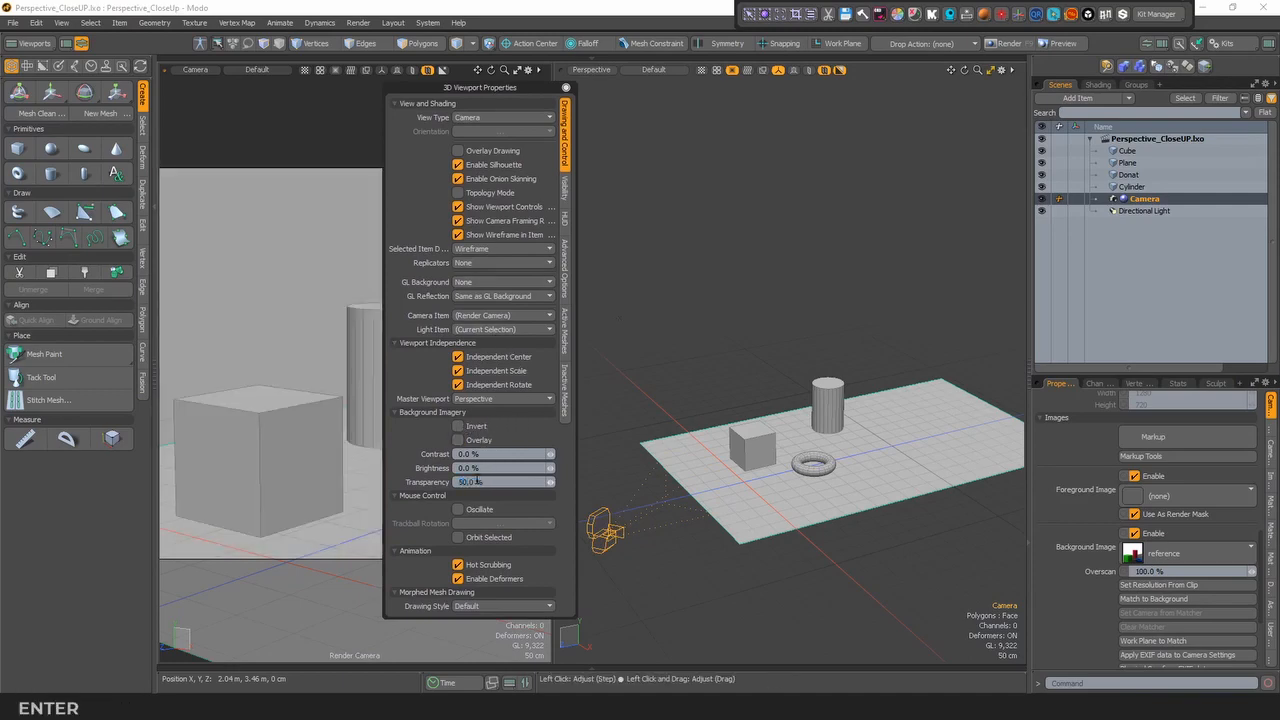
left_click(458, 440)
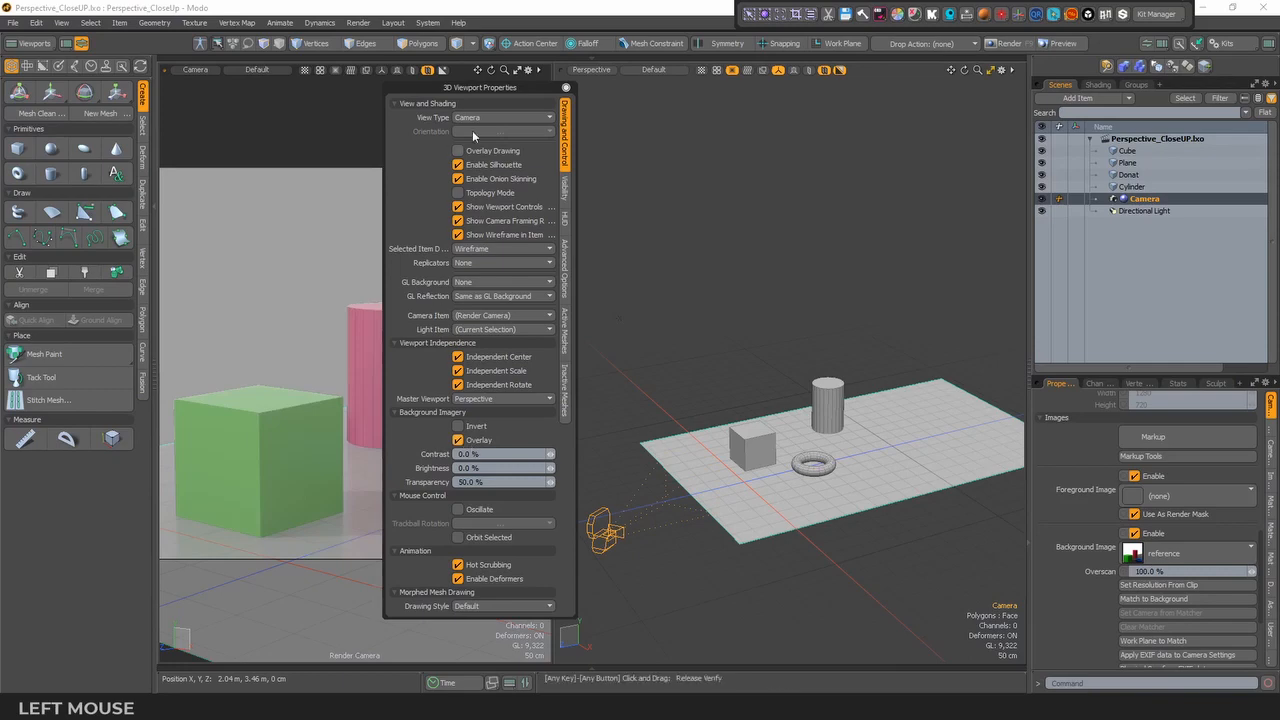
- Clear the item selection and close the 3D viewport properties
left_click_drag(493, 88, 558, 137)
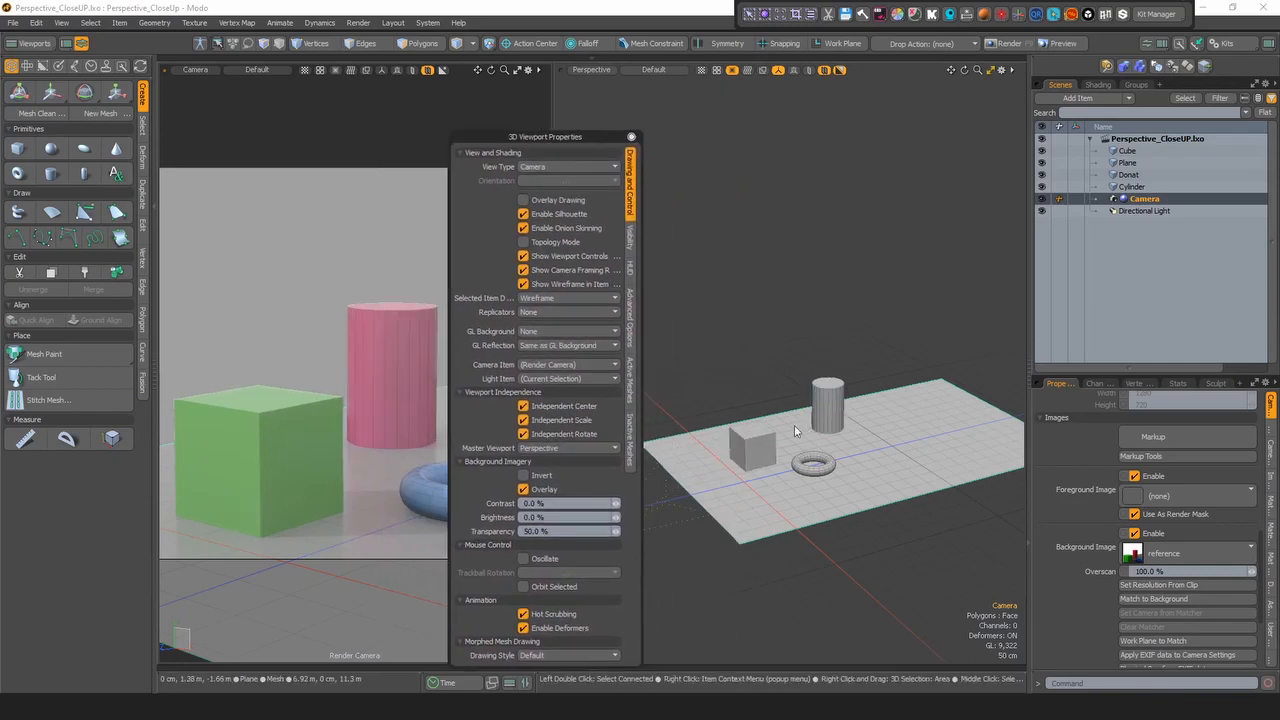
left_click_drag(597, 135, 619, 97)
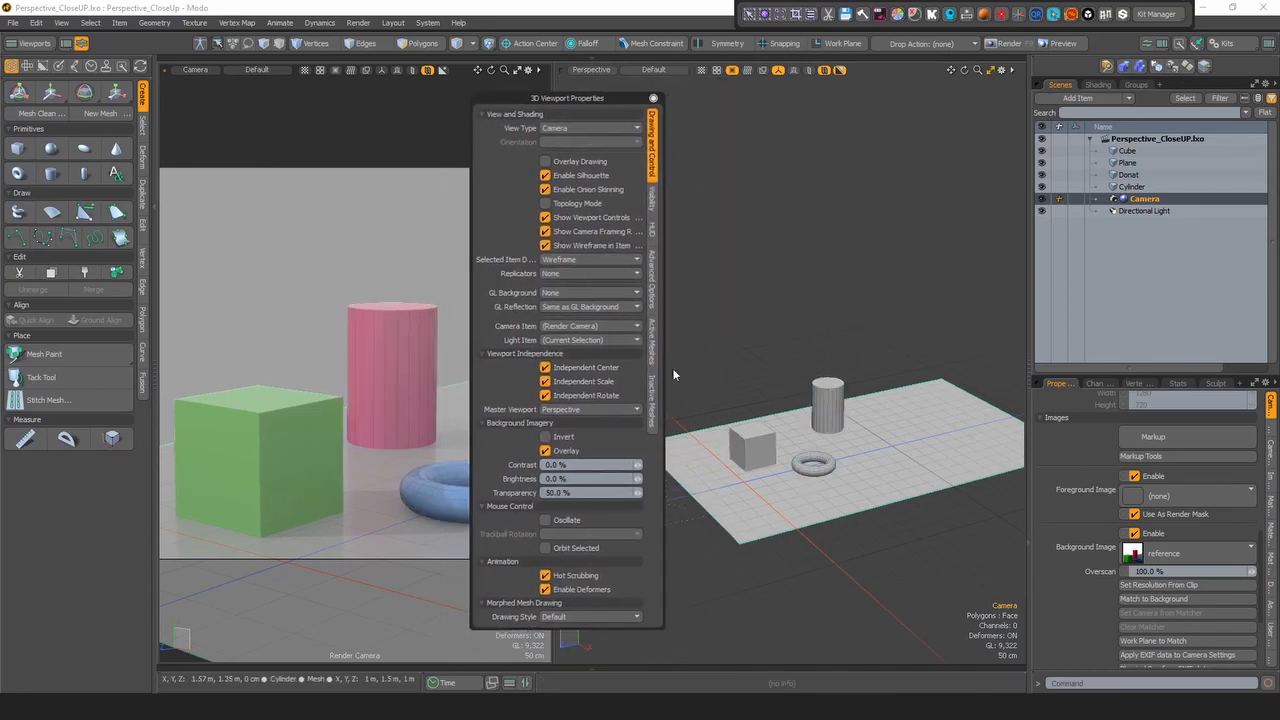
left_click(832, 277)
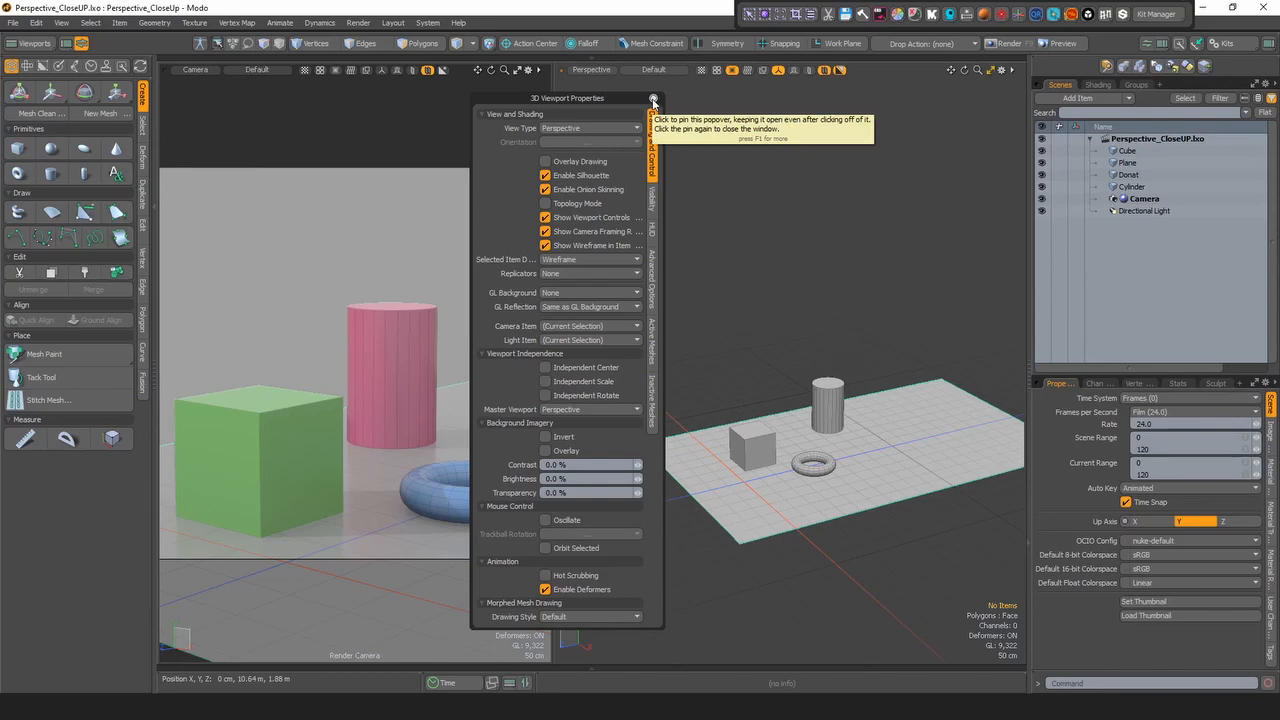
left_click(653, 100)
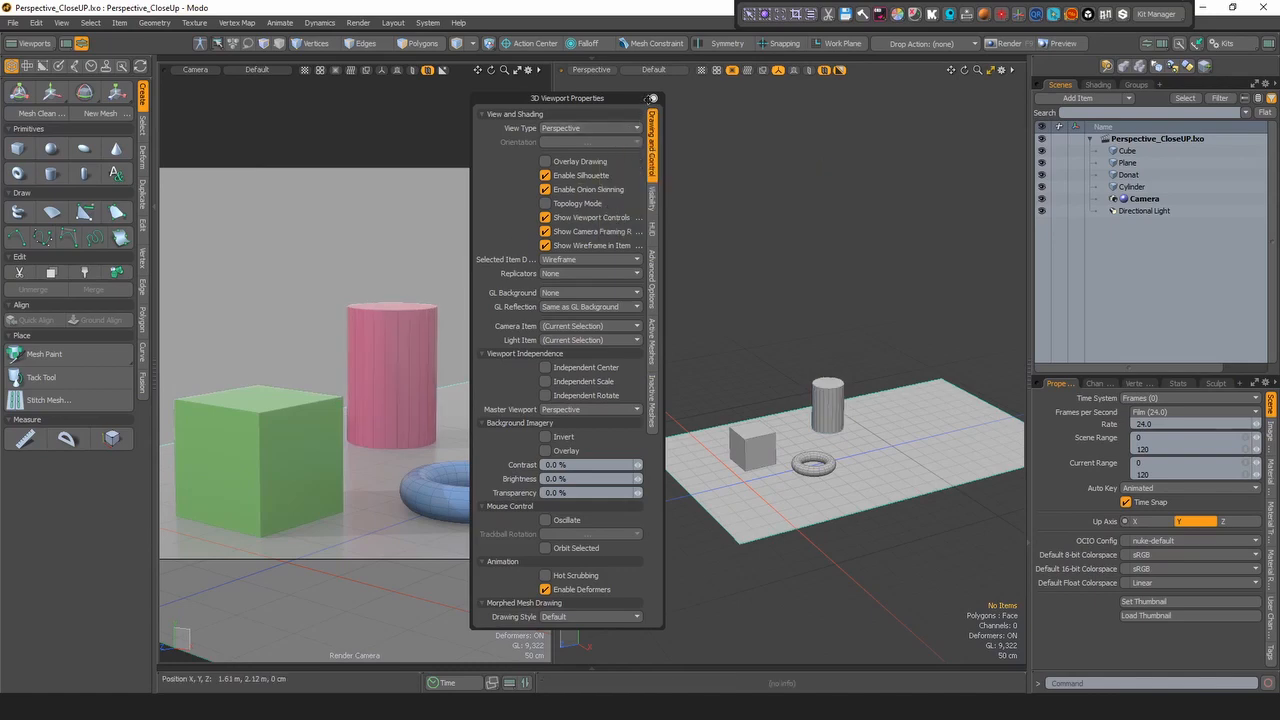
left_click(654, 100)
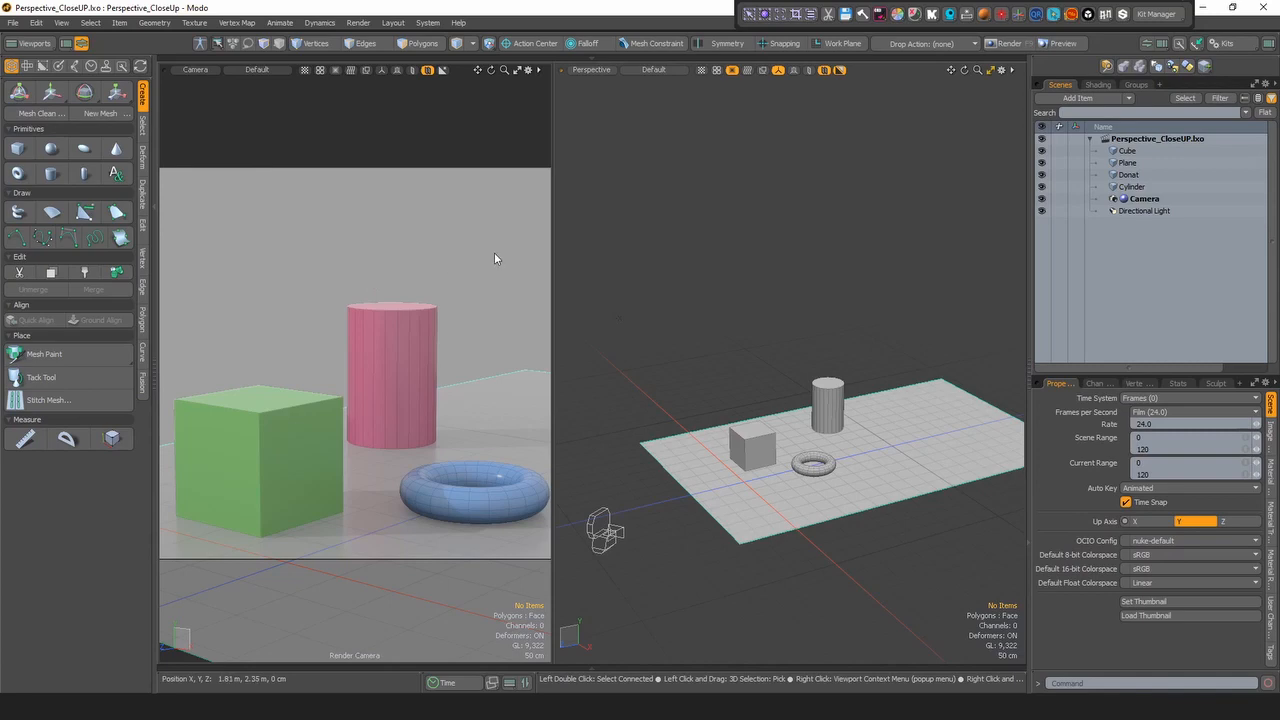
- Draw a render region over the cube's upper corner and the cylinder's lower side, crop the camera to it, and expand the Camera item
left_click(751, 15)
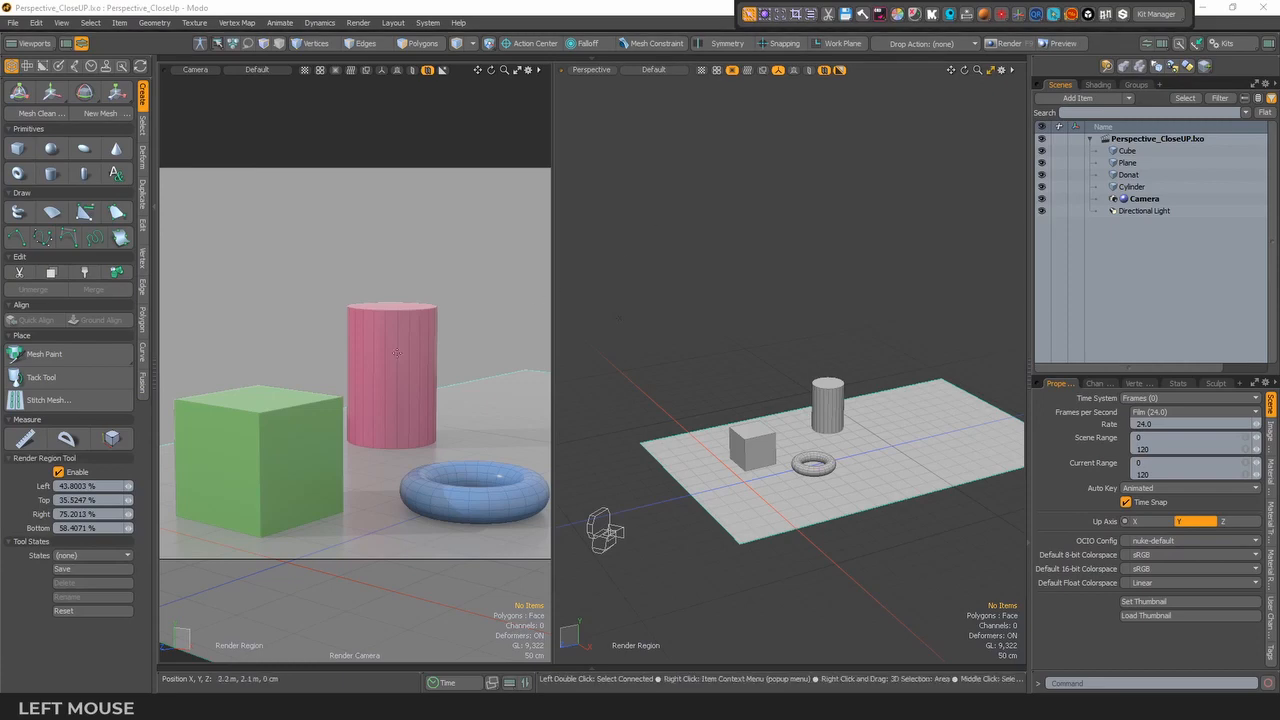
left_click_drag(301, 362, 385, 431)
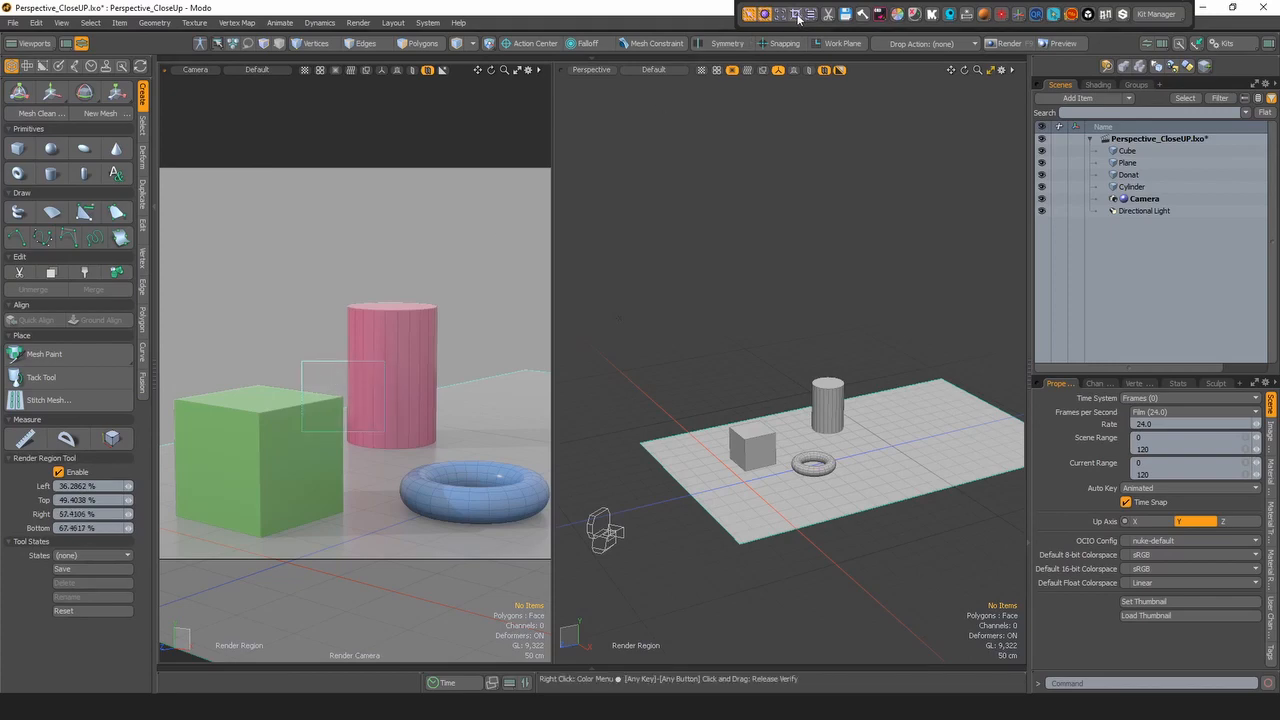
left_click(797, 15)
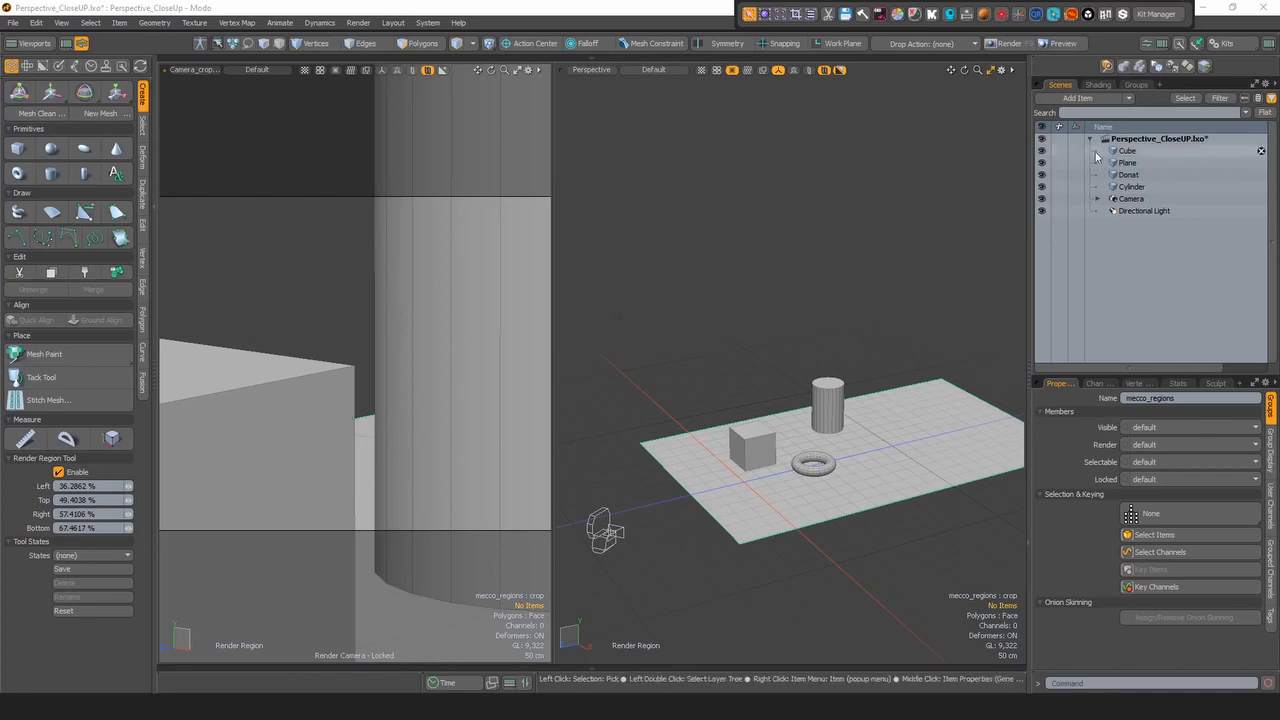
left_click(1099, 201)
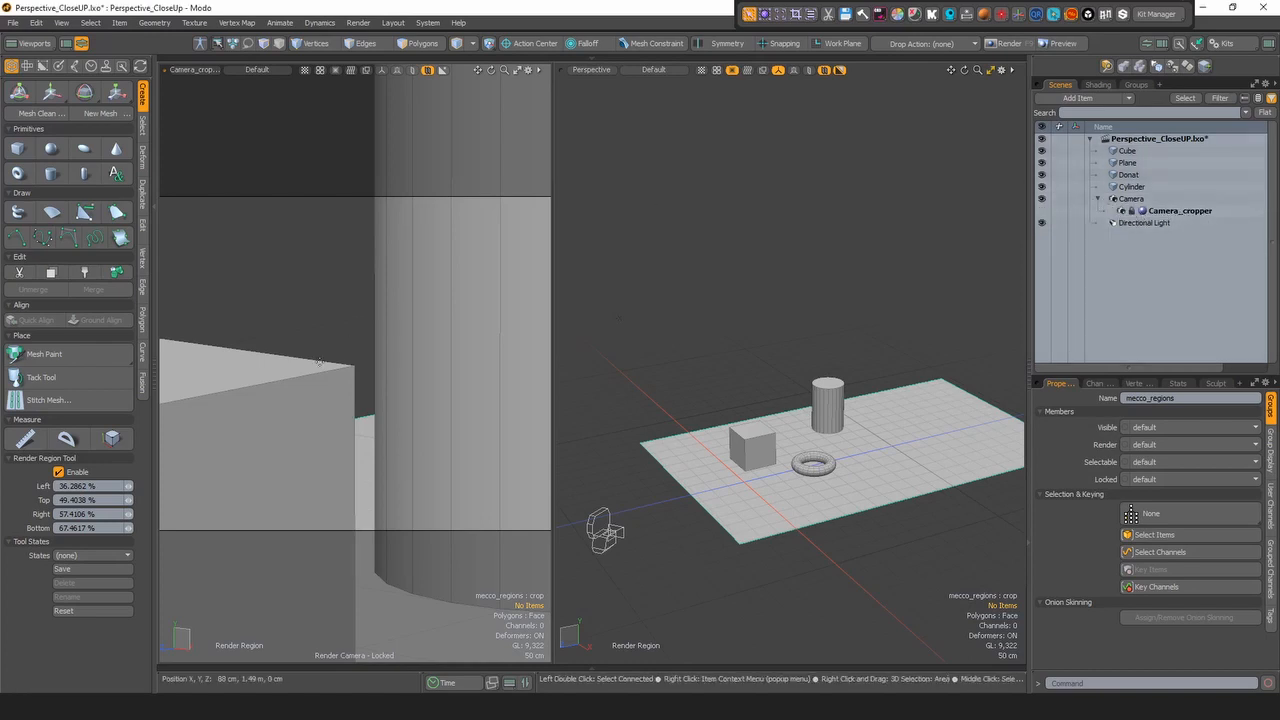
- Switch the crop pass to (none) to return to the full camera framing
left_click(812, 16)
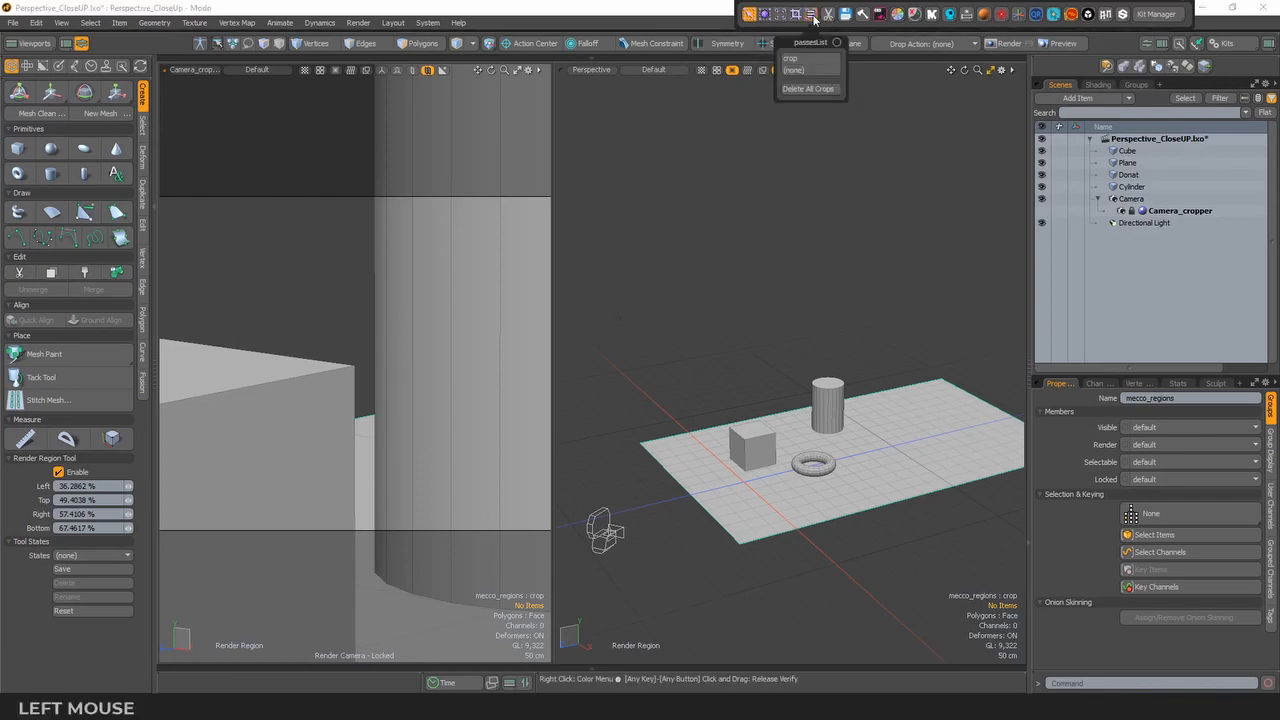
left_click(801, 76)
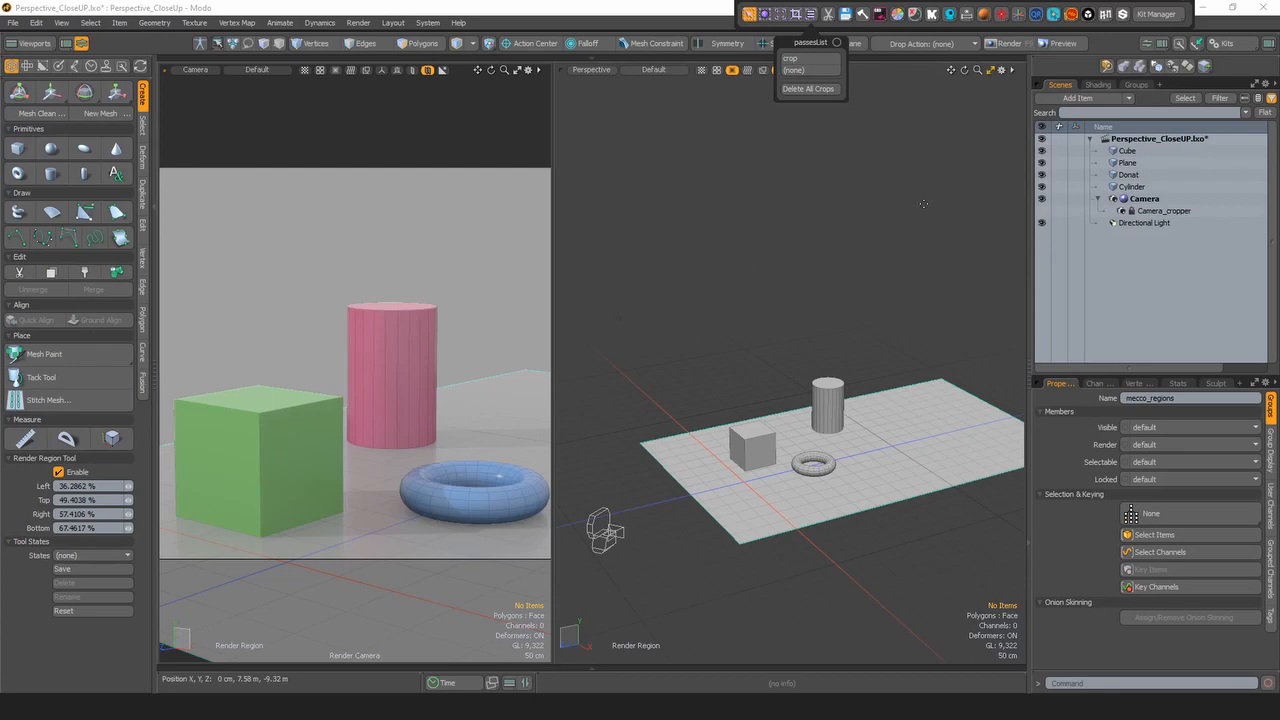
left_click(923, 204)
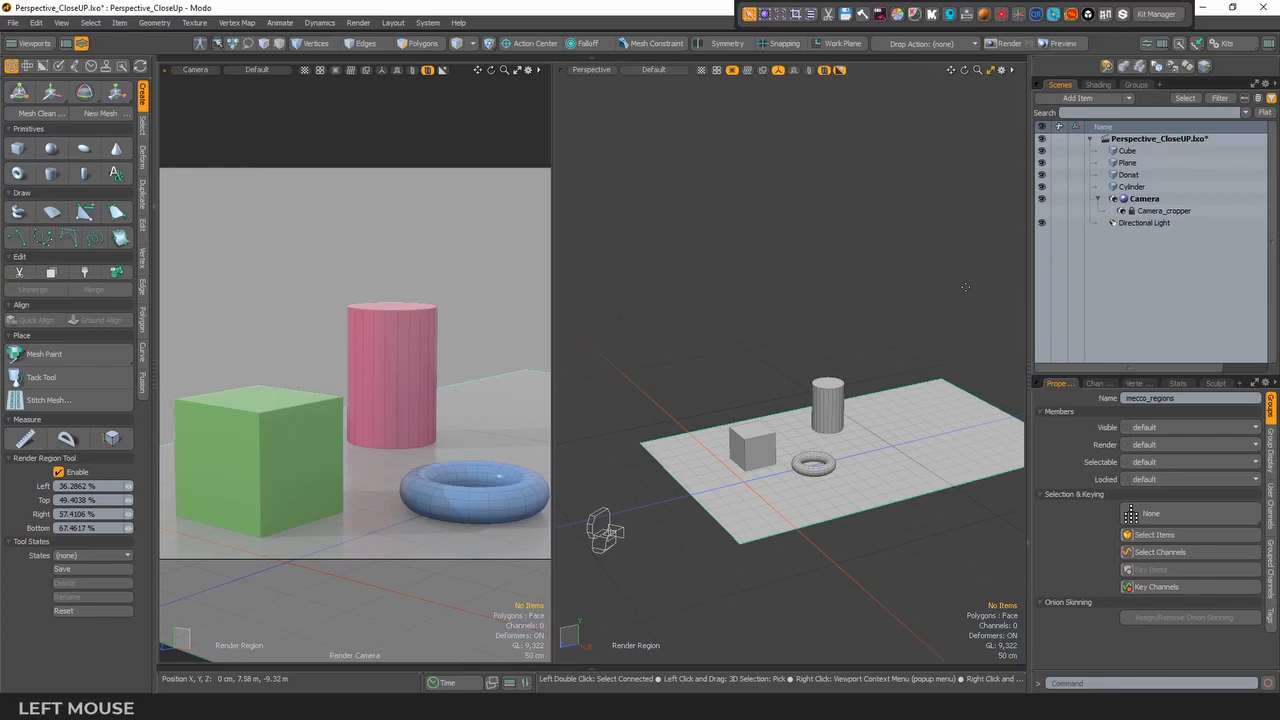
- Add a camera image plane to the Camera item
left_click(1150, 198)
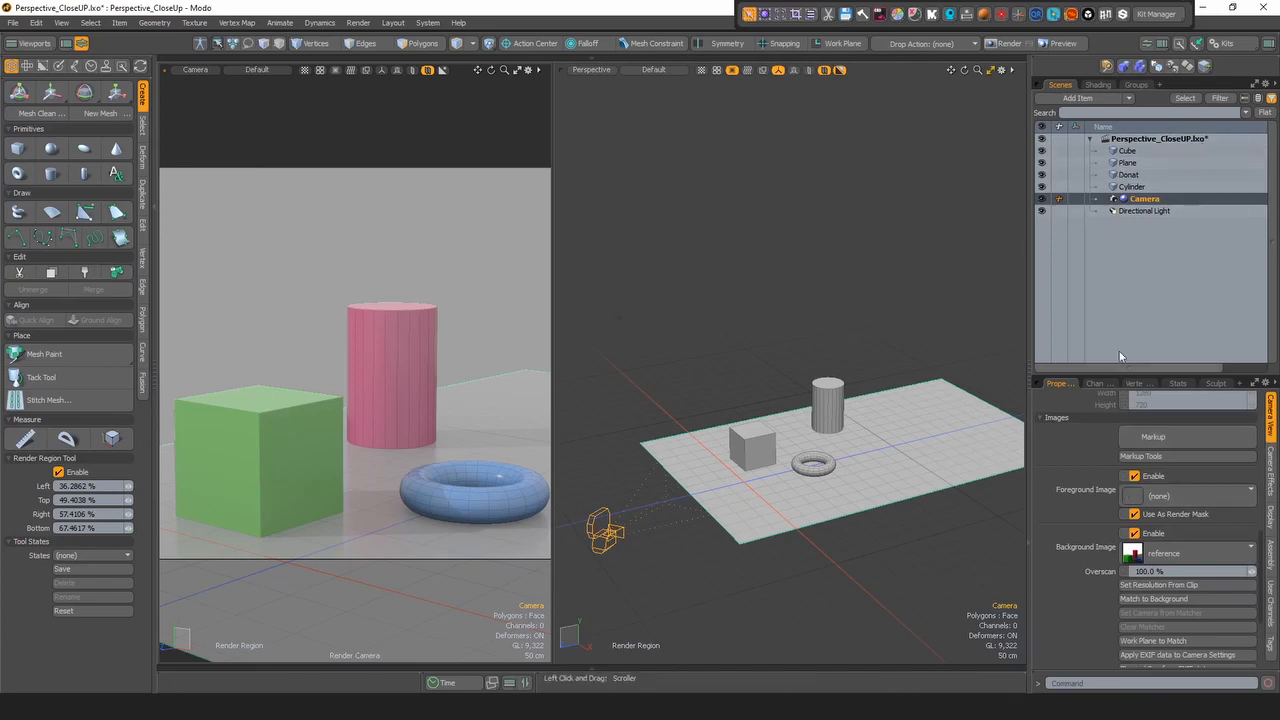
left_click_drag(1145, 375, 1147, 254)
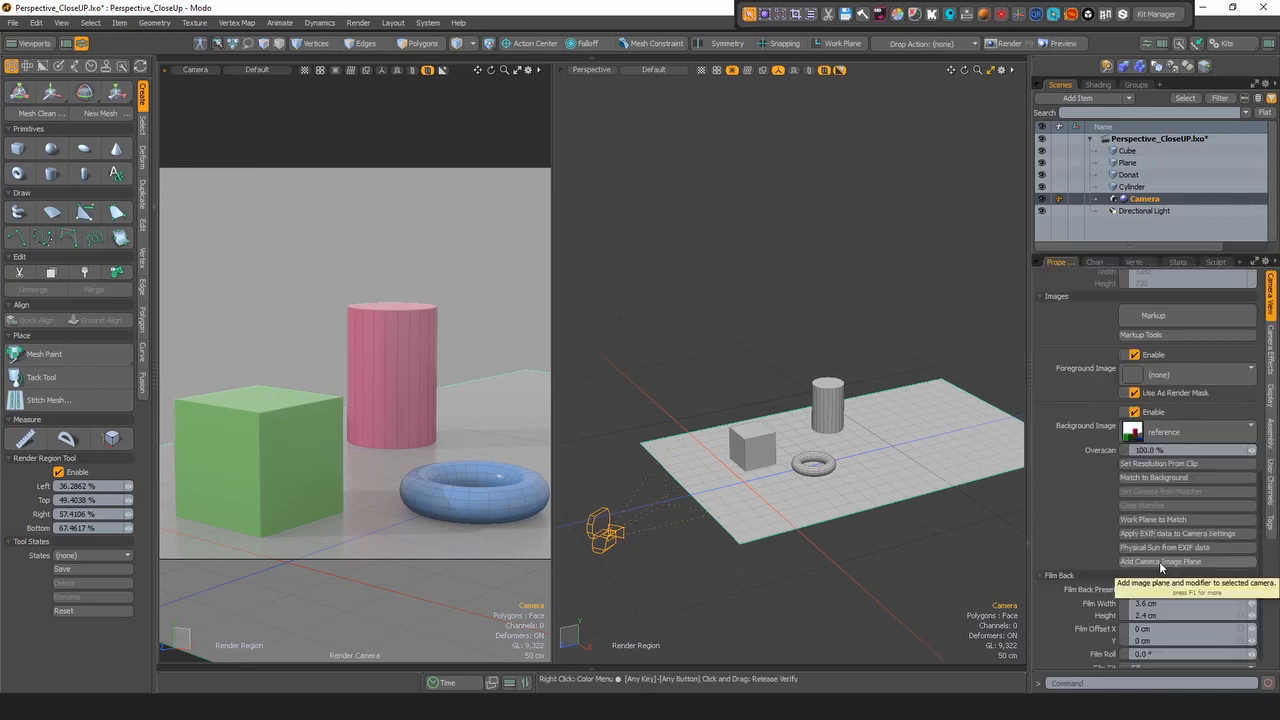
left_click(1159, 561)
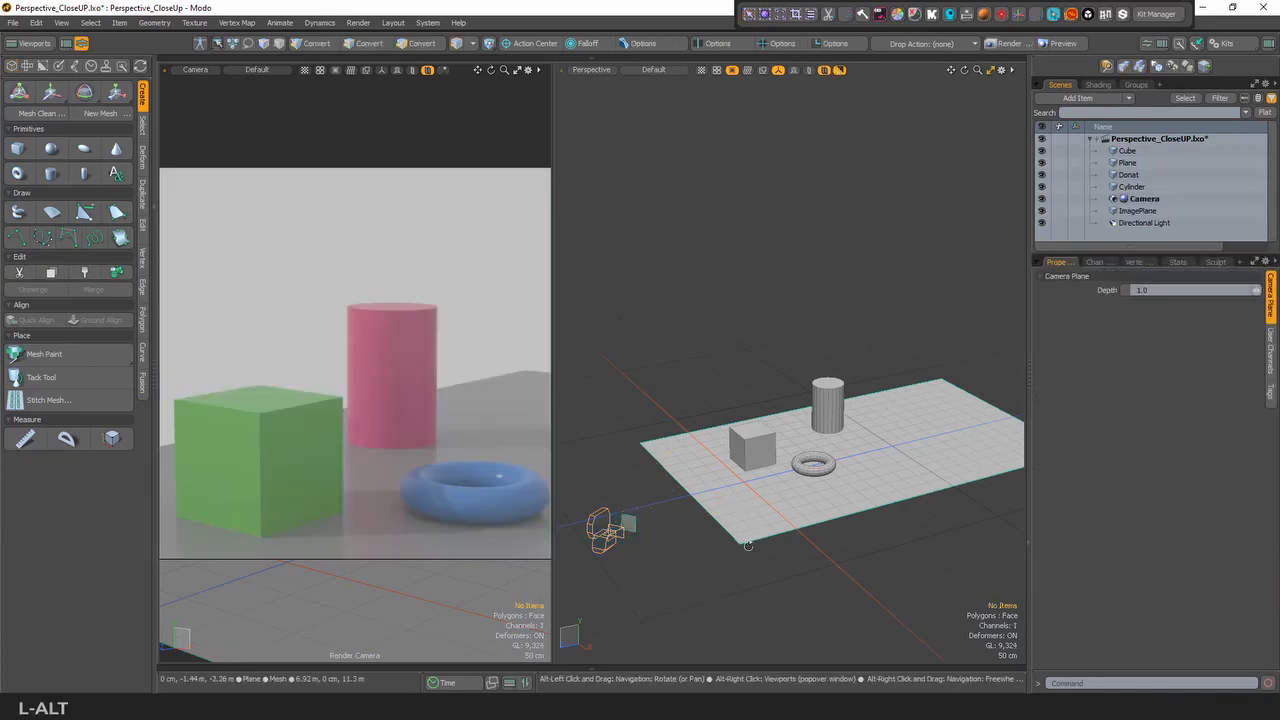
- Inspect the image plane in front of the camera, including its mesh properties and its ImagePlane group in the shader tree
left_click_drag(748, 546, 778, 543, "alt")
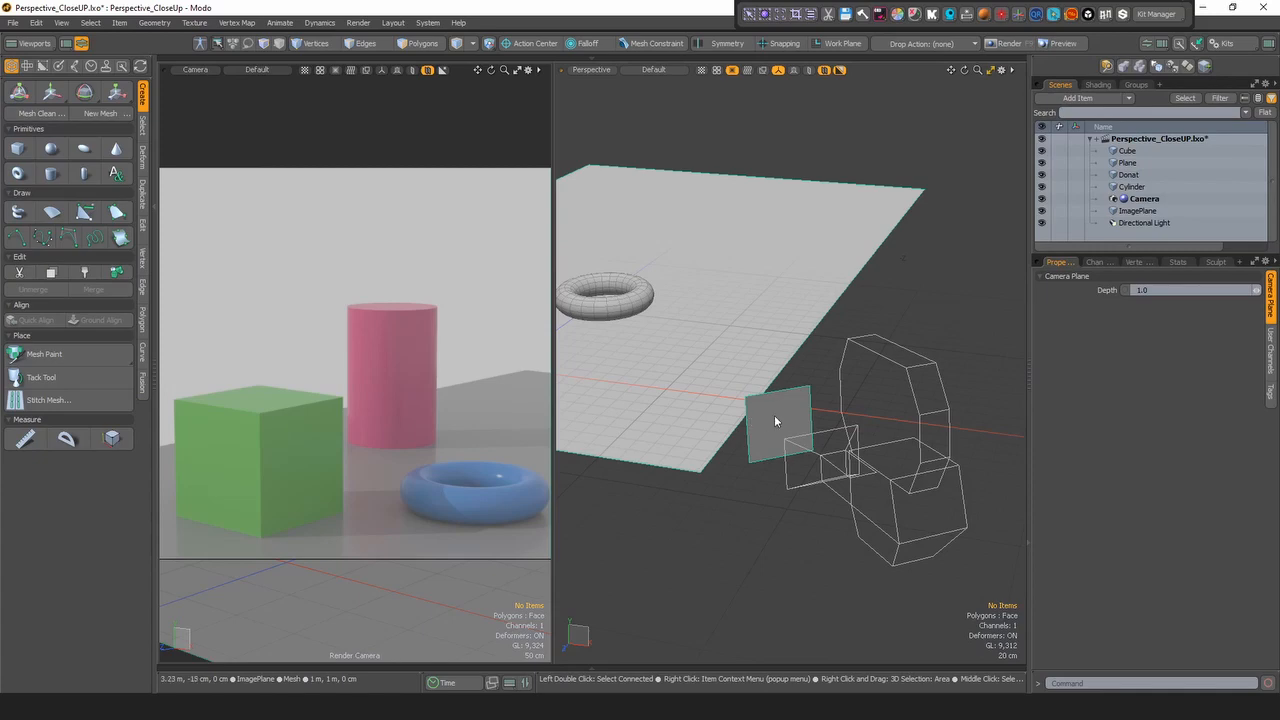
left_click(1137, 211)
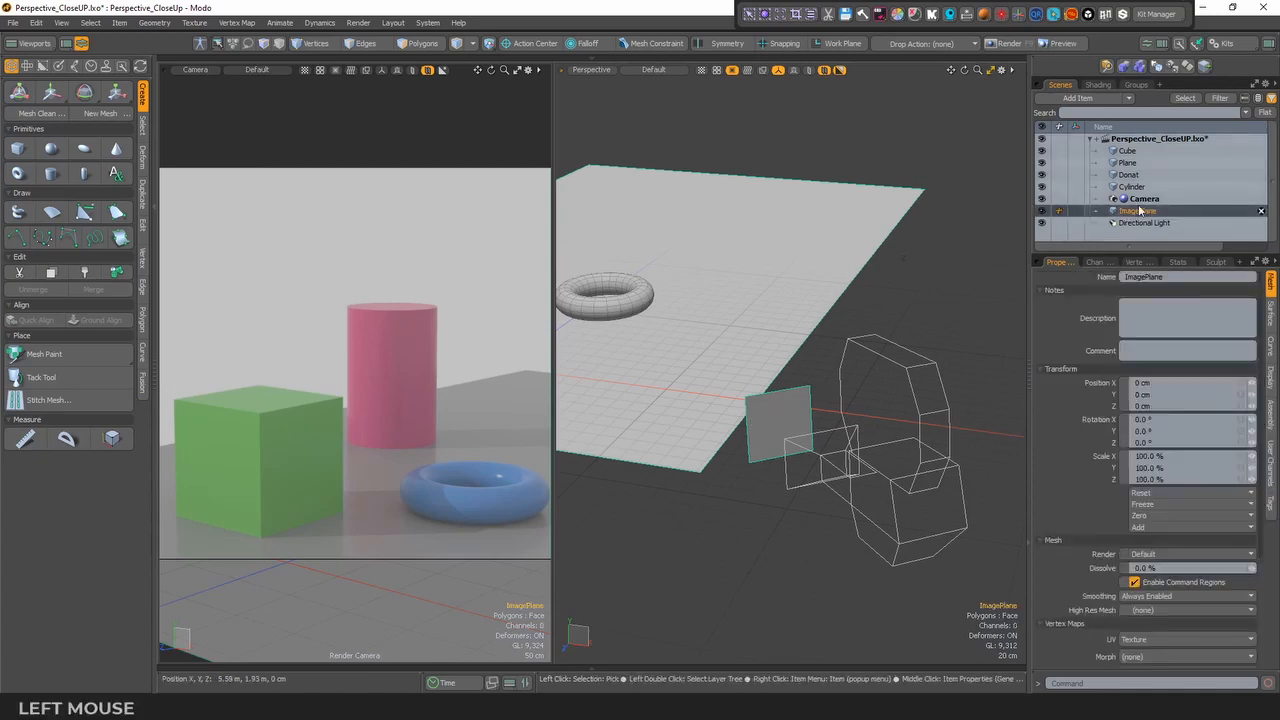
left_click(1100, 85)
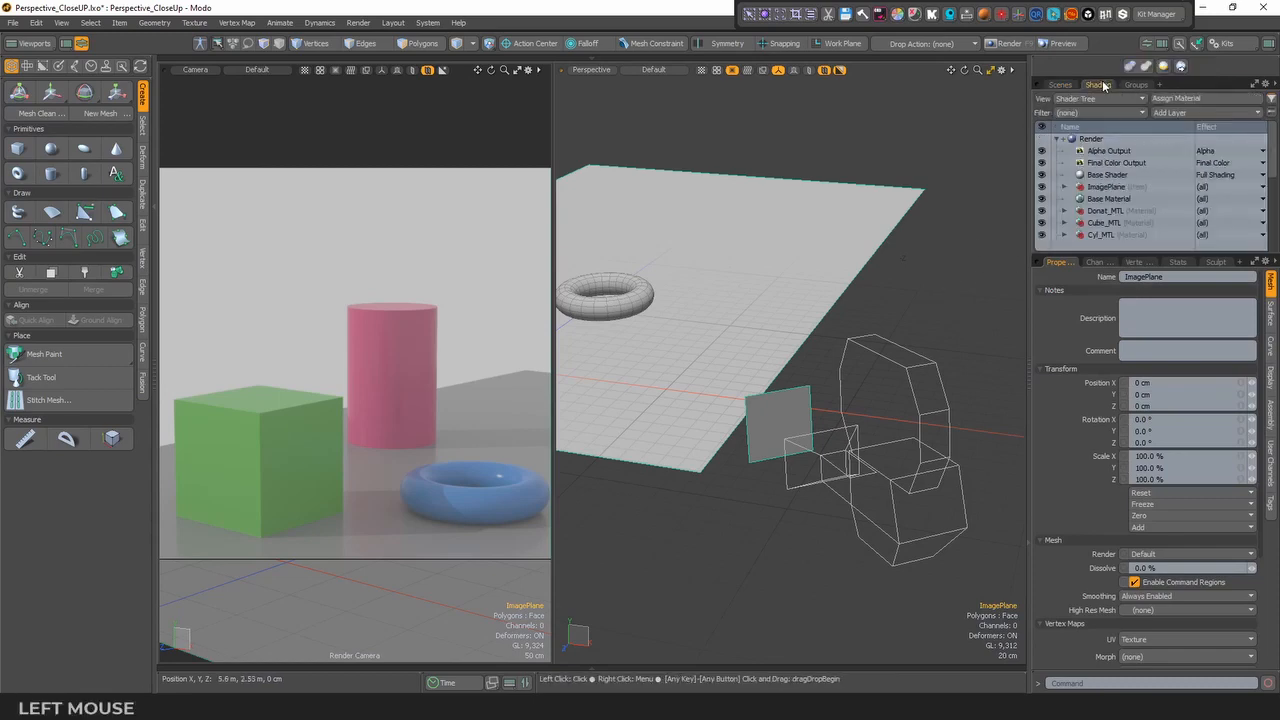
left_click(1106, 187)
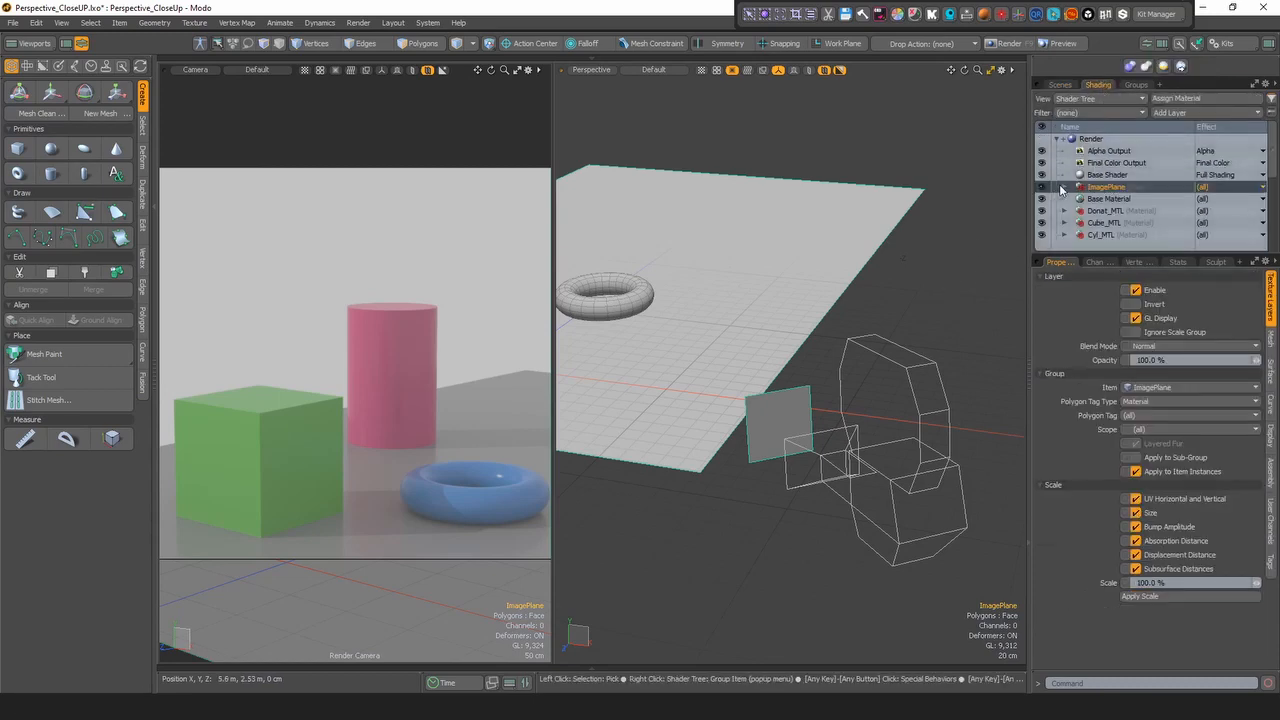
left_click(1063, 188)
left_click(1064, 188)
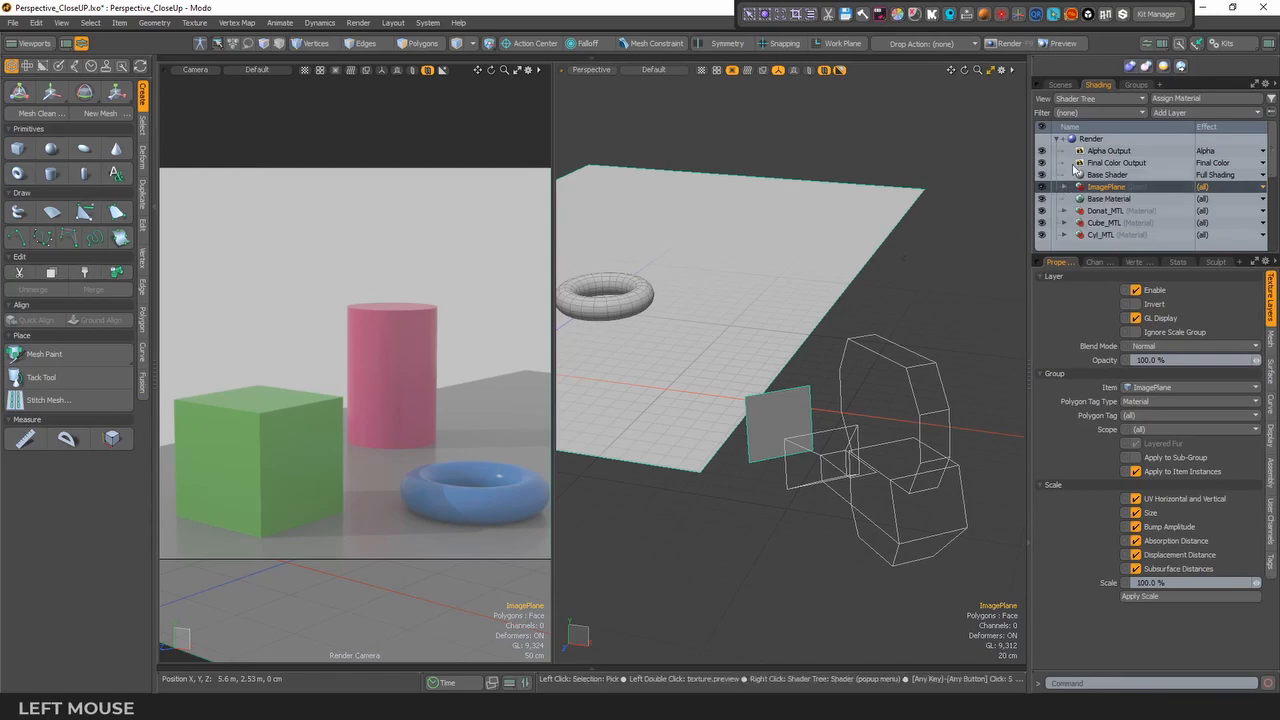
- Set the Camera Plane modifier's depth to 10 to push the image plane farther from the camera
left_click(1060, 85)
left_click(1145, 151)
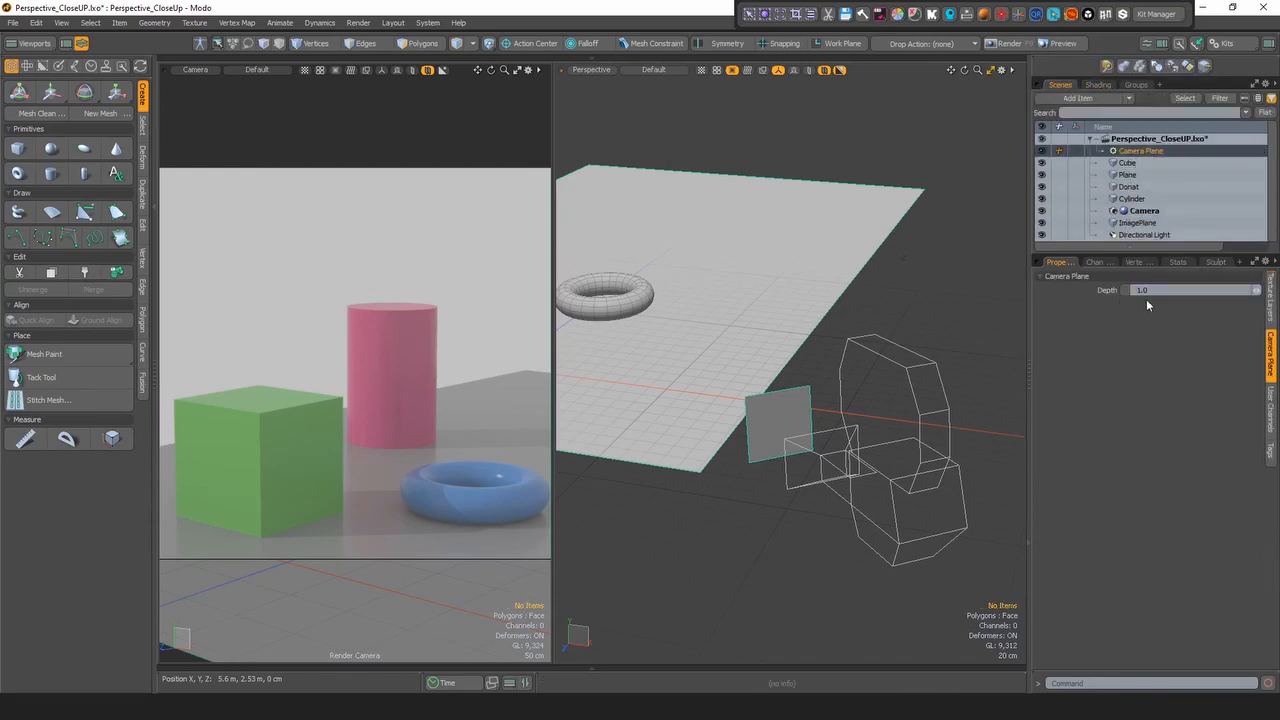
left_click_drag(1150, 254, 1150, 315)
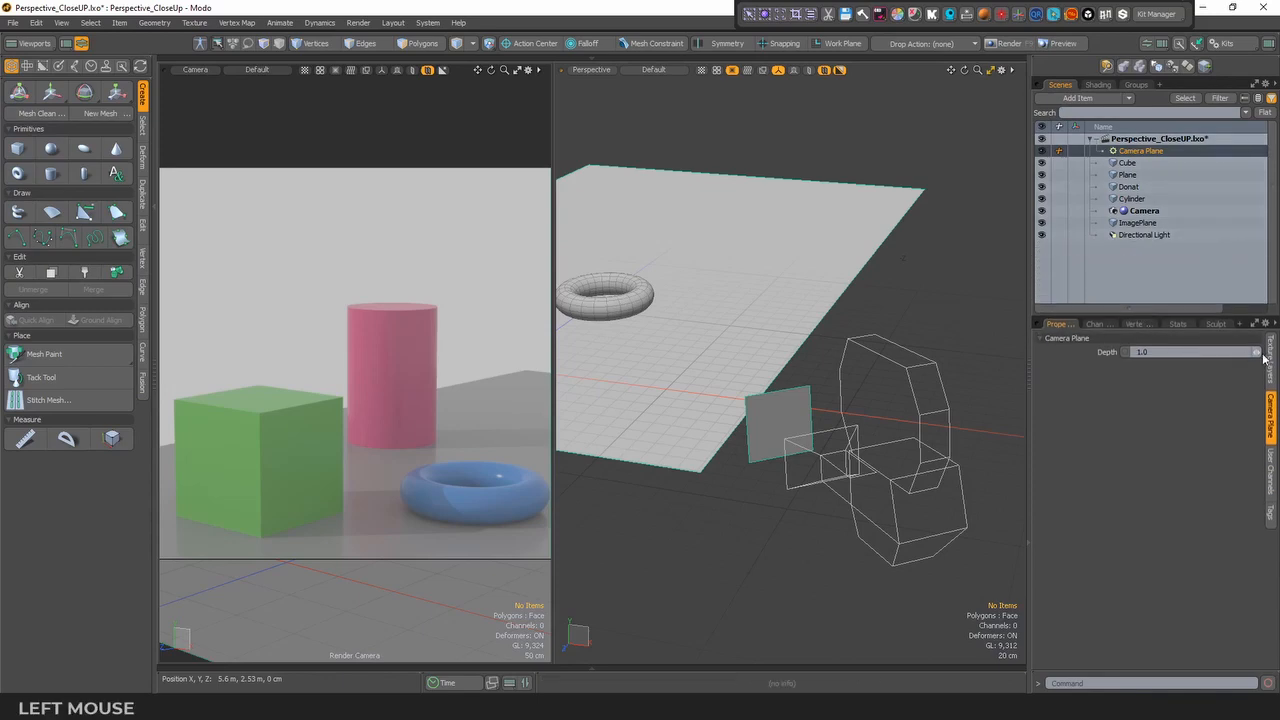
left_click_drag(770, 411, 900, 420, "alt")
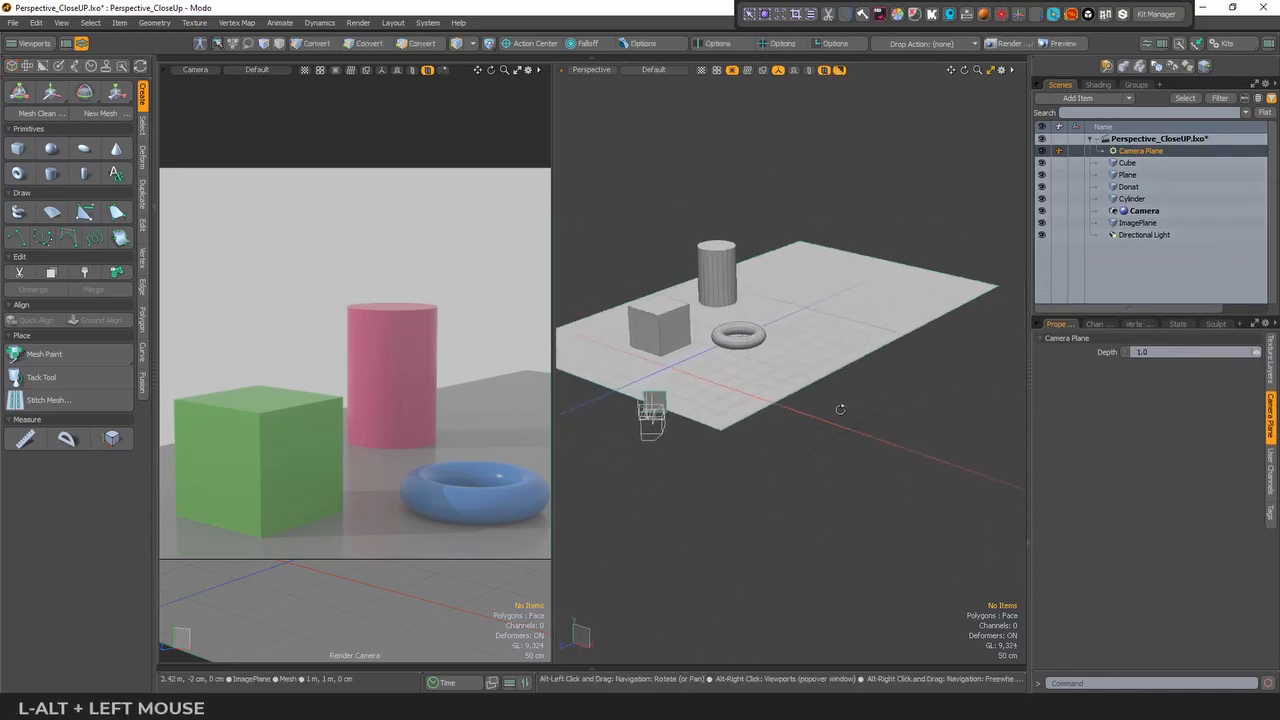
left_click_drag(1257, 355, 1172, 351)
left_click(1172, 351)
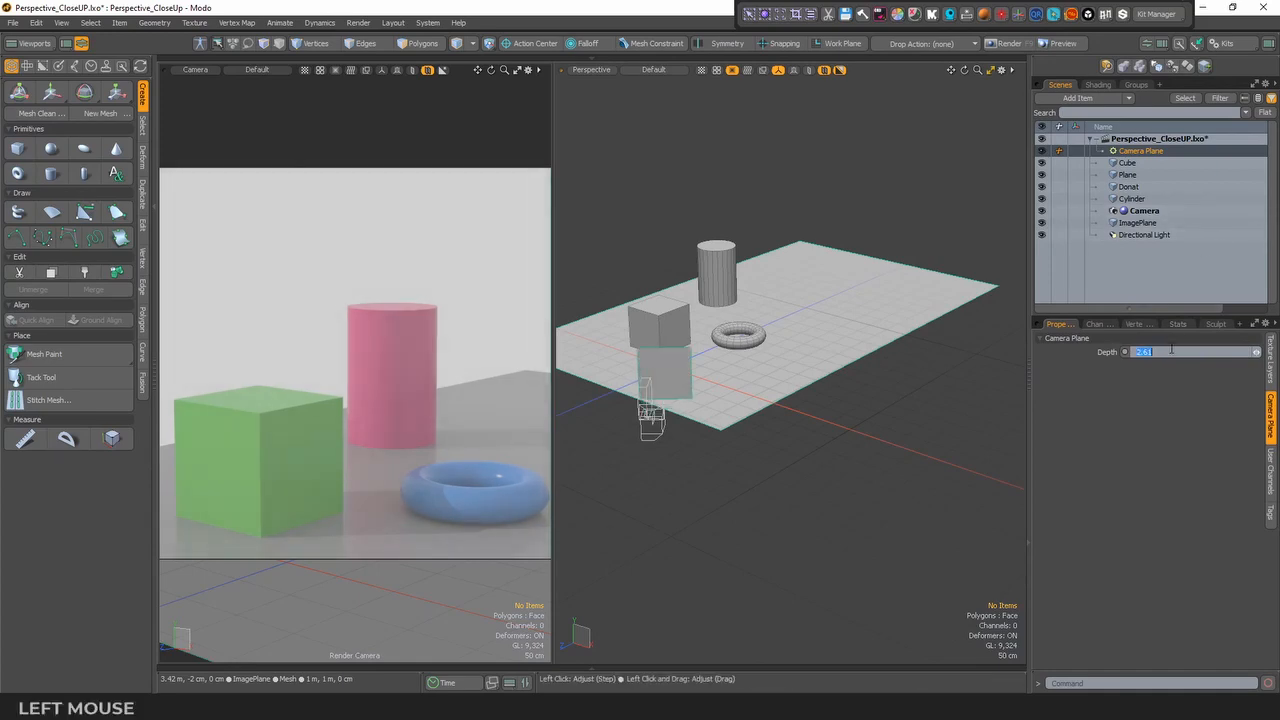
type("10")
key("Return")
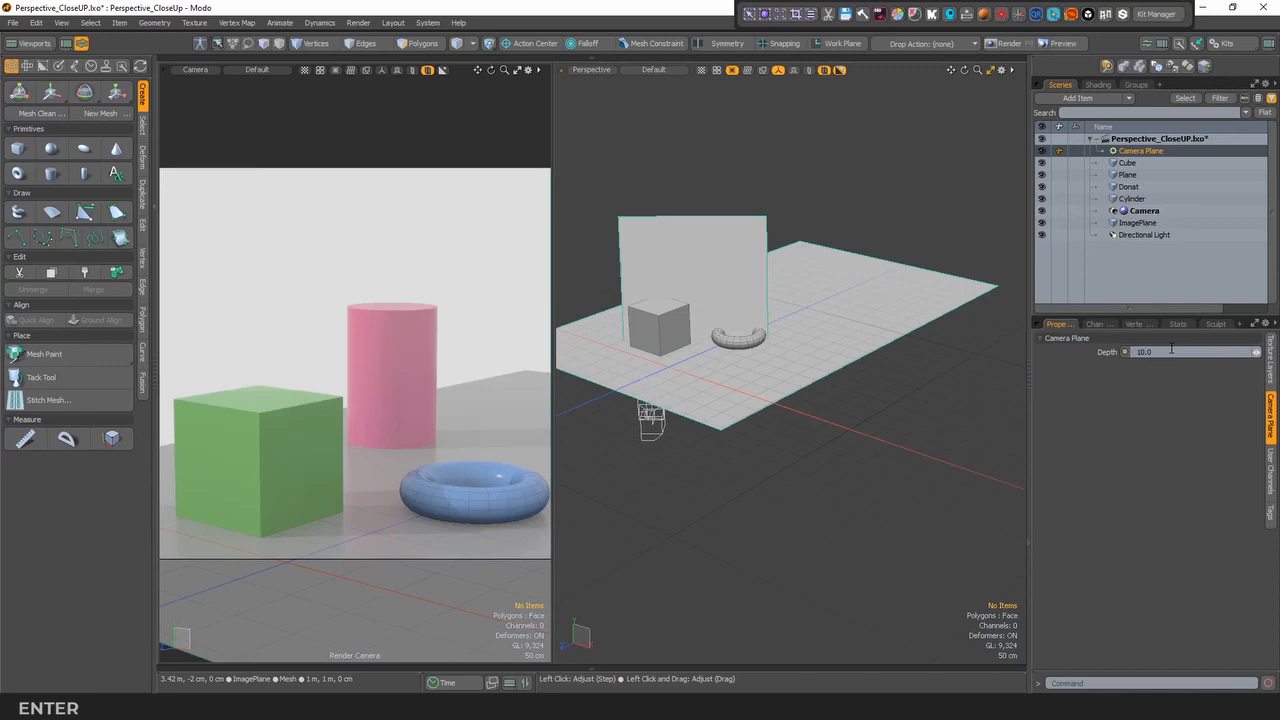
- Set the Camera Plane modifier's depth to 1 to bring the image plane close to the camera
left_click(1180, 352)
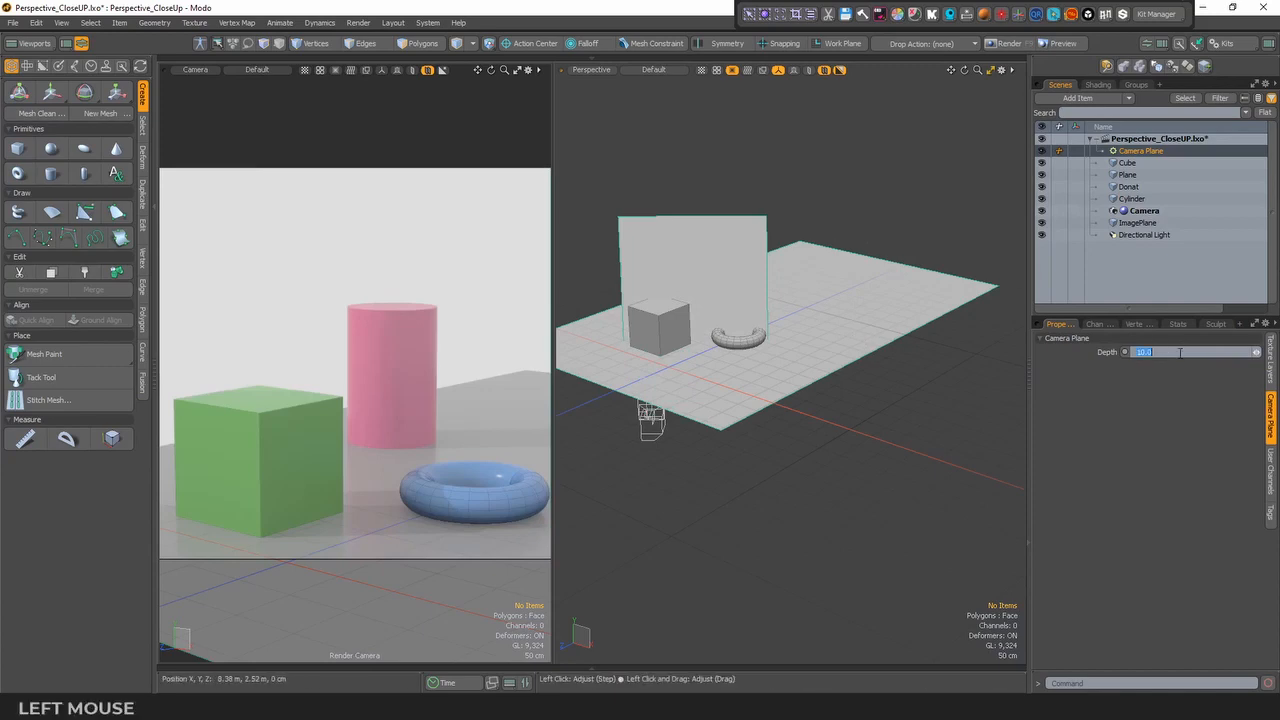
type("1")
key("Return")
left_click_drag(700, 470, 800, 470, "alt")
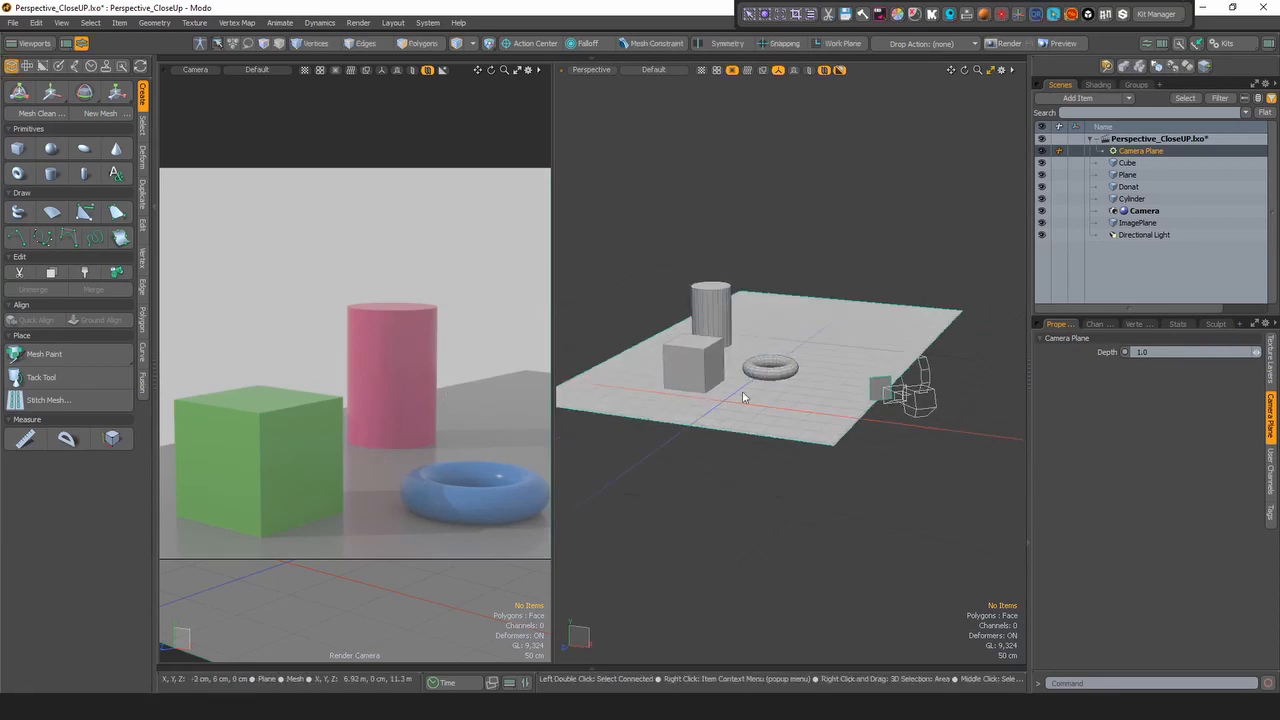
- Disable the Camera item's background image so that only the image plane remains in view
left_click_drag(822, 385, 900, 360, "alt")
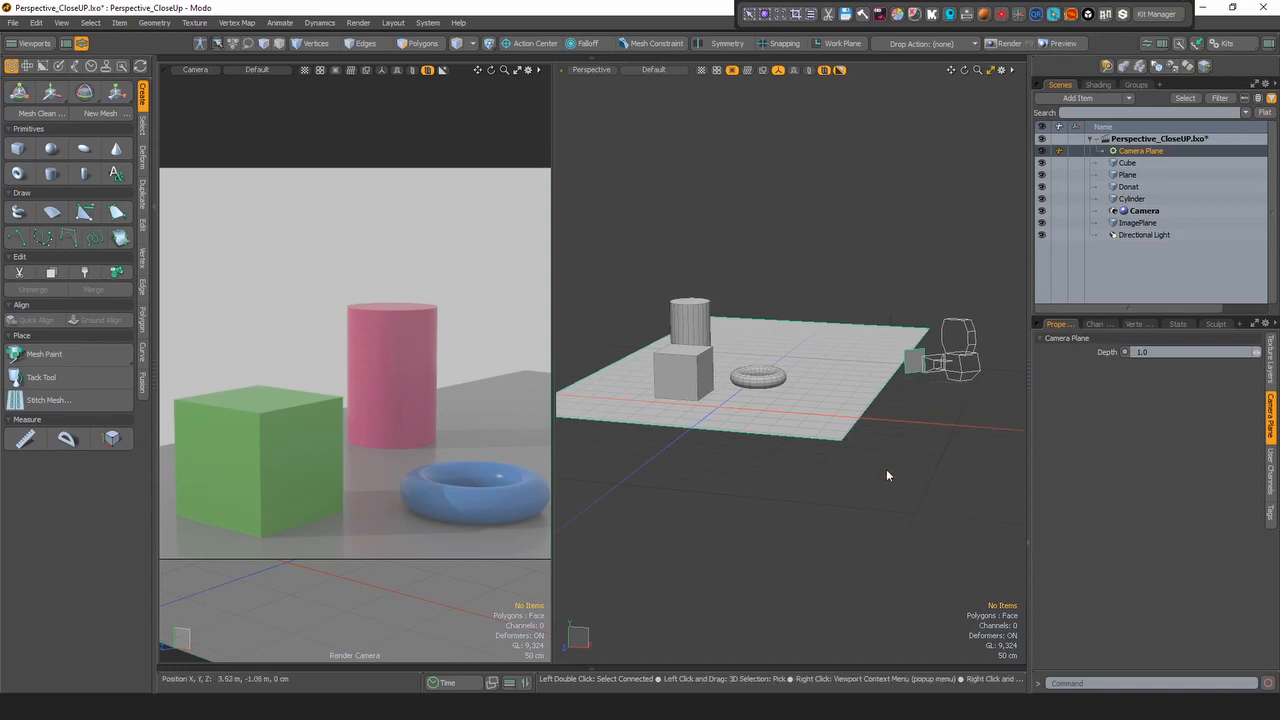
left_click(1145, 211)
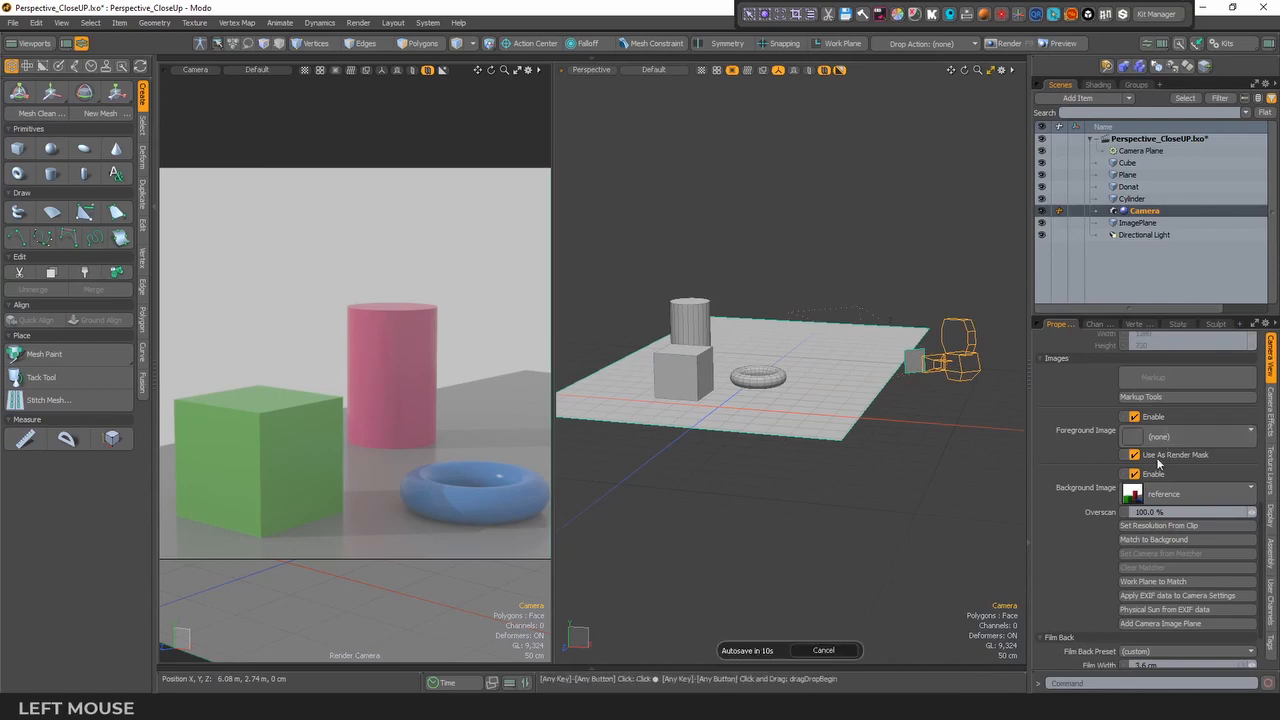
left_click(1153, 476)
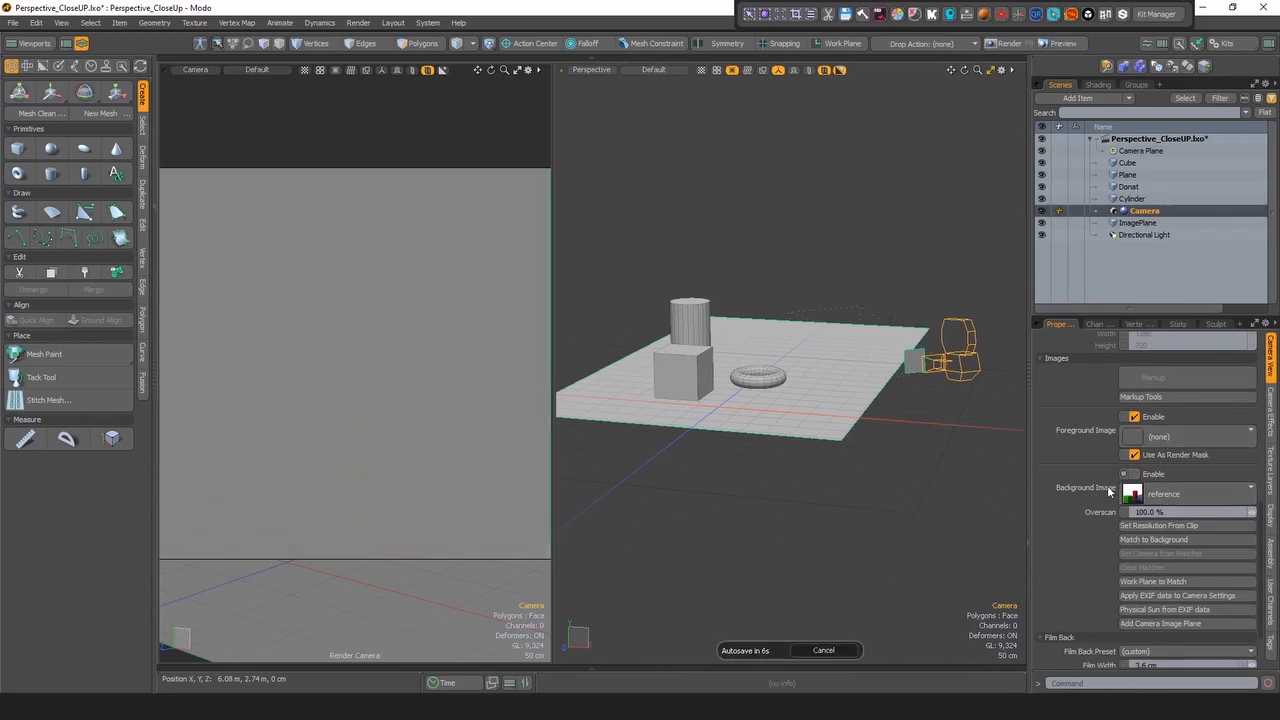
- Add an image map loaded from reference.JPG to the ImagePlane group in the shader tree
left_click(1098, 84)
left_click(1065, 187)
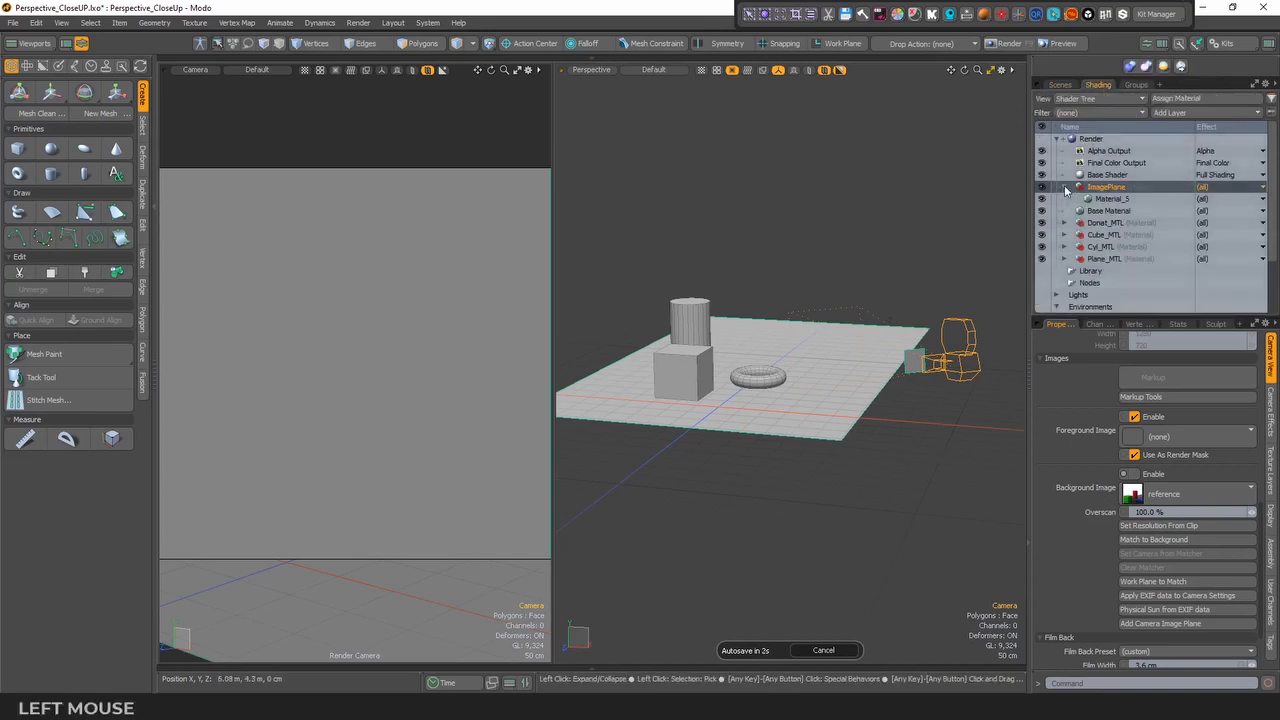
left_click(1178, 112)
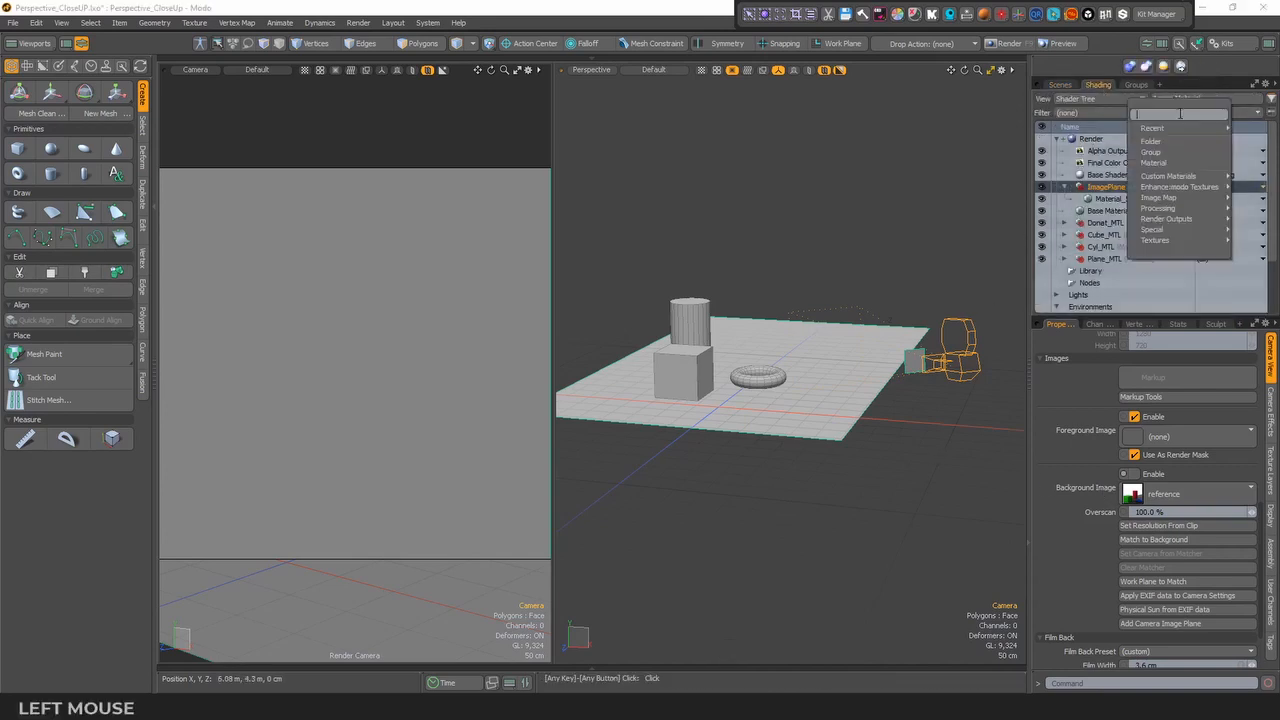
mouse_move(1160, 198)
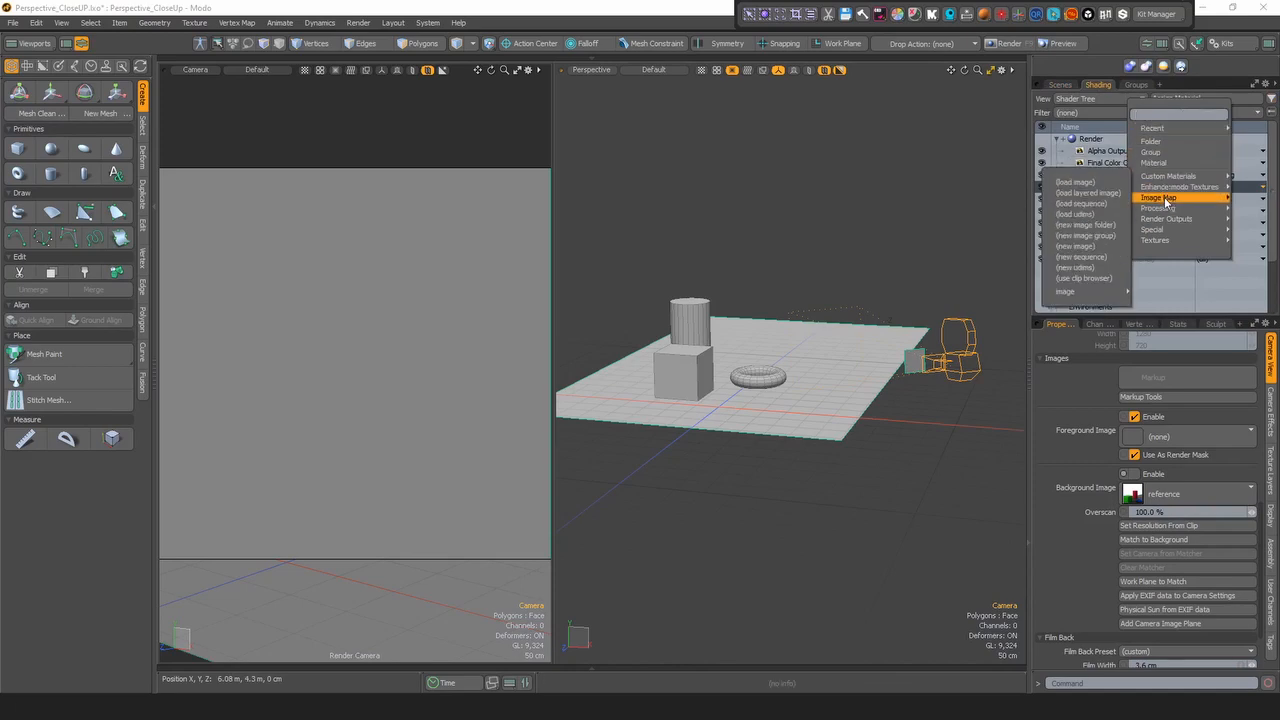
left_click(1076, 182)
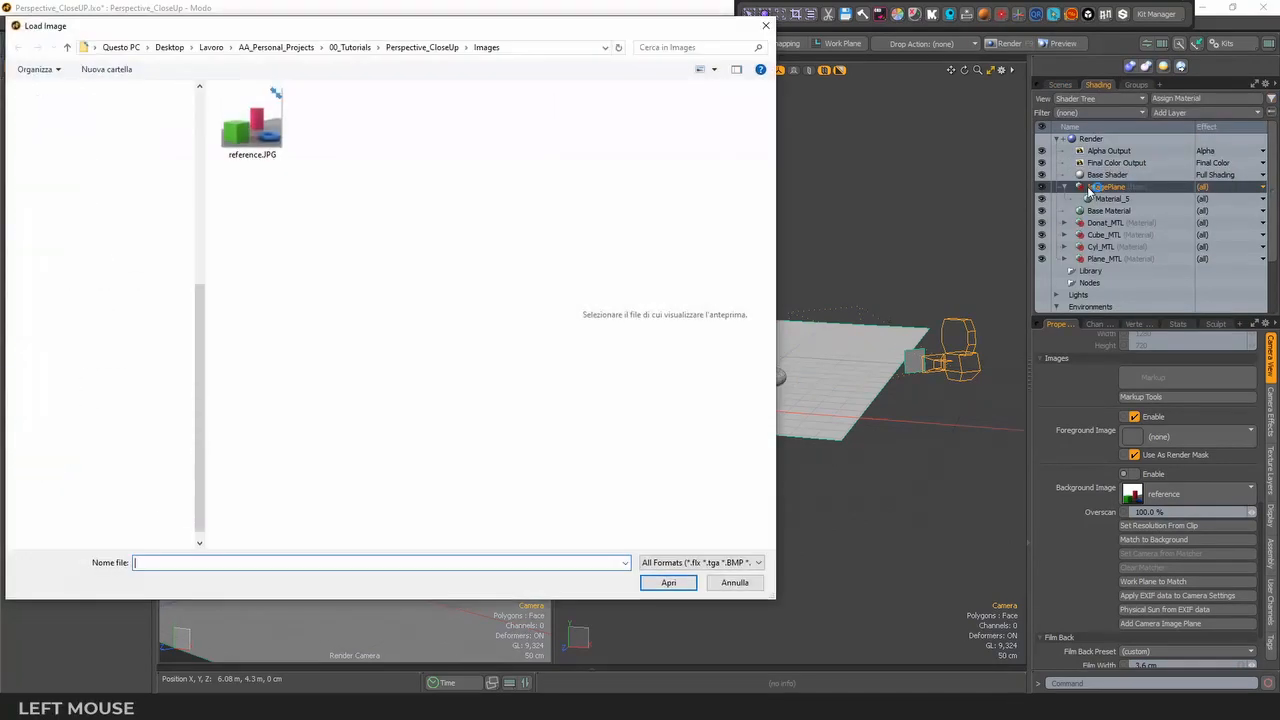
left_click(252, 120)
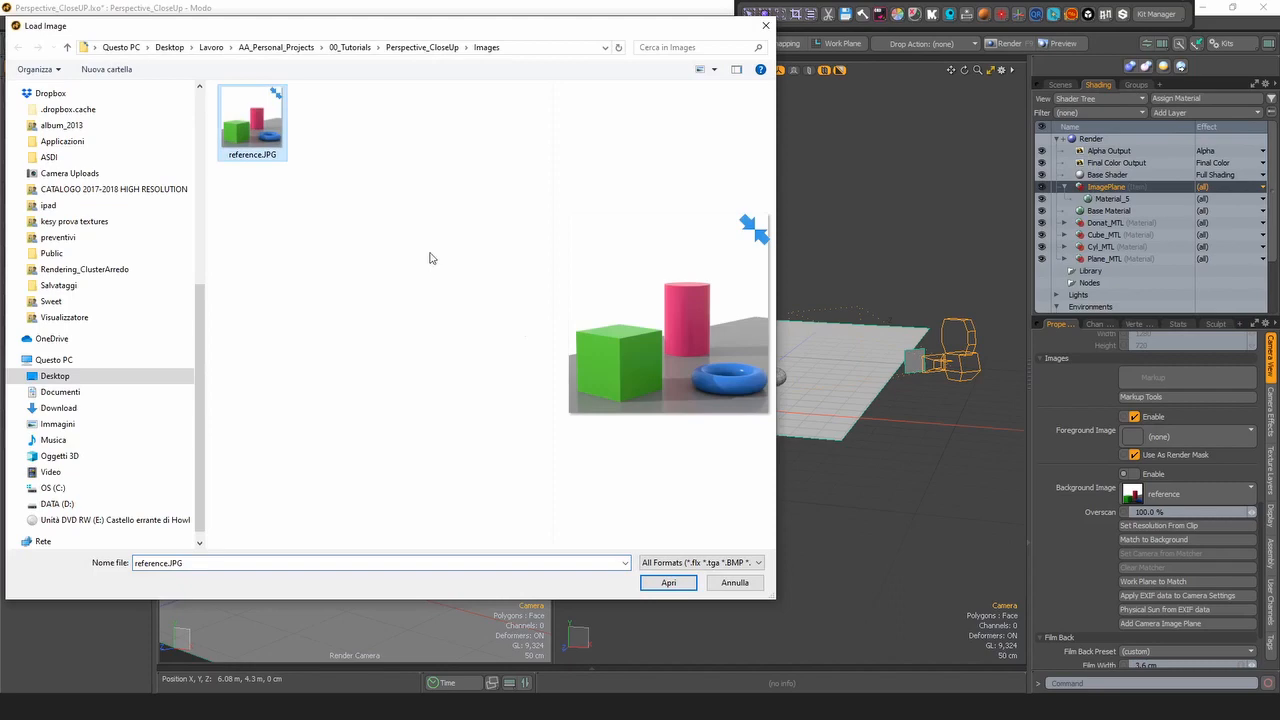
left_click(664, 578)
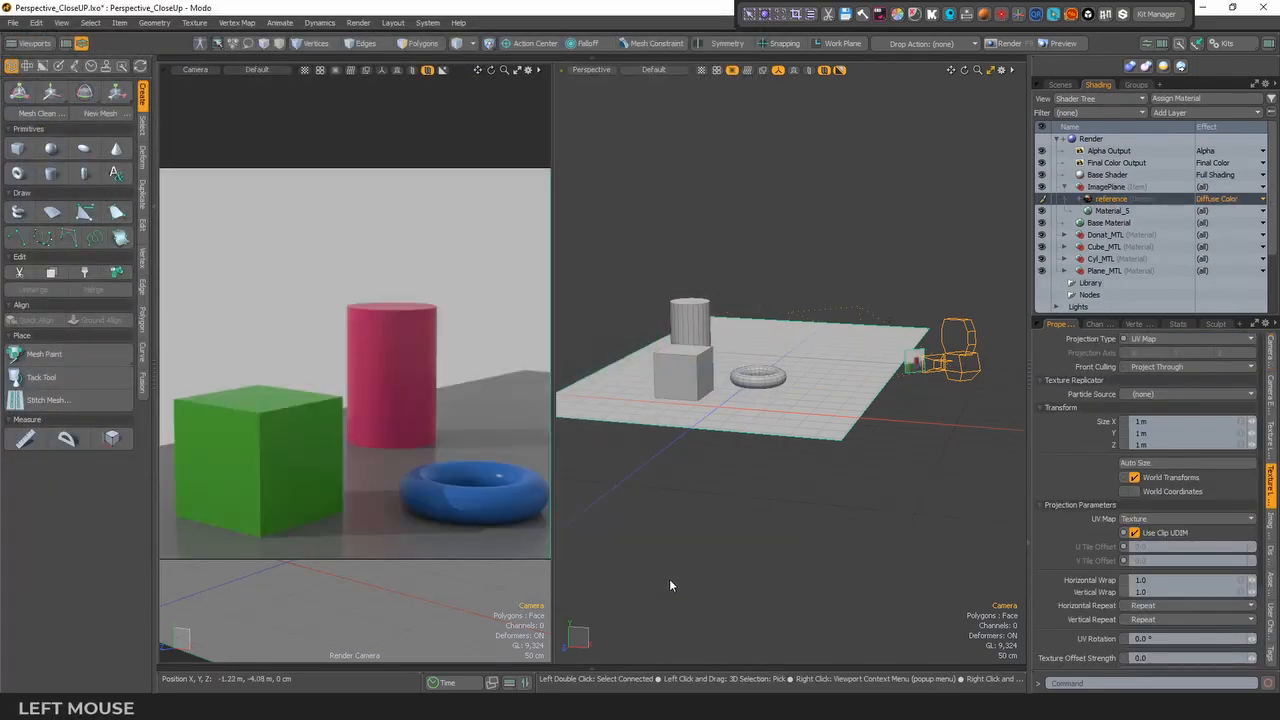
left_click_drag(740, 540, 900, 457, "alt")
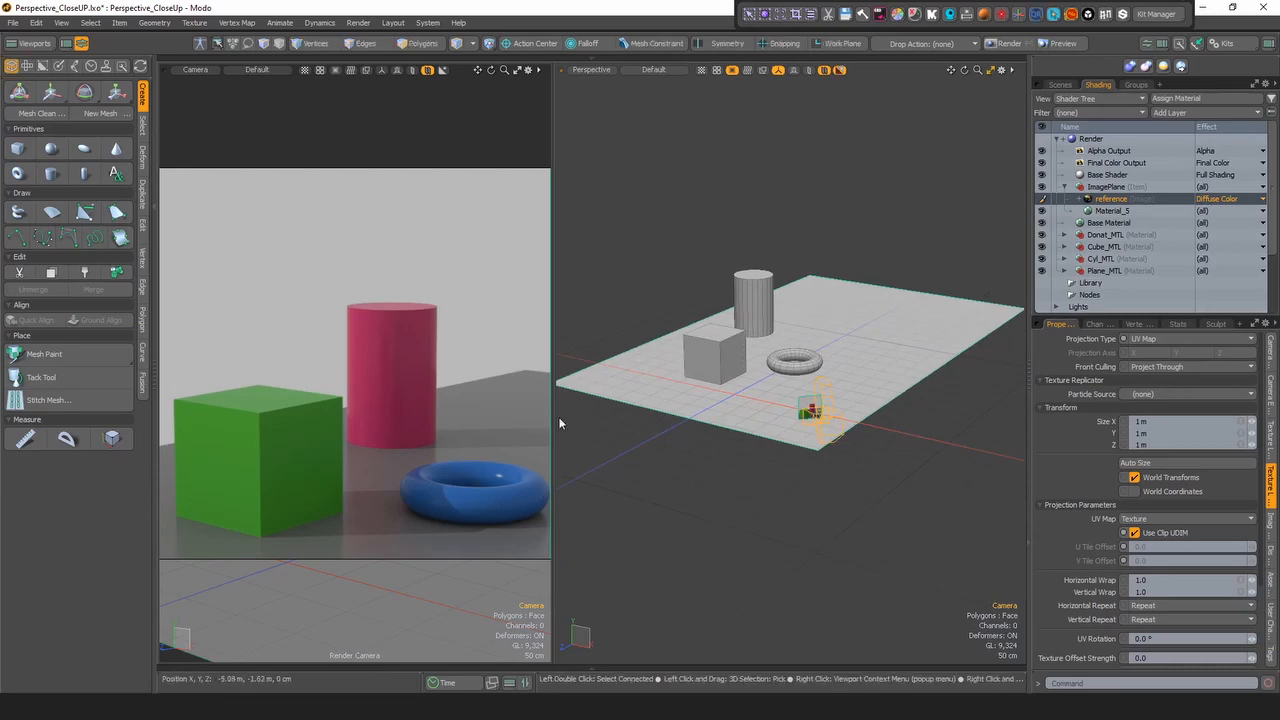
left_click_drag(778, 444, 865, 383, "alt")
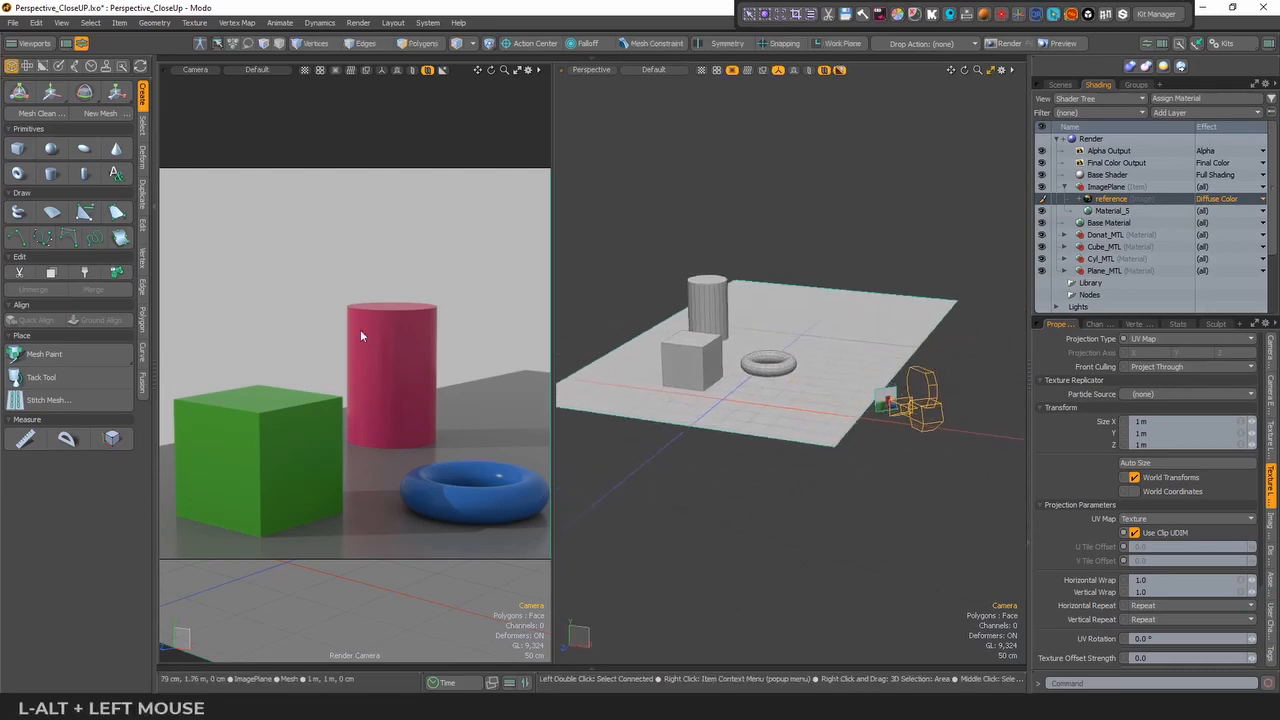
- Set the transparent amount of the ImagePlane group's Material_5 to 50%
left_click(1110, 211)
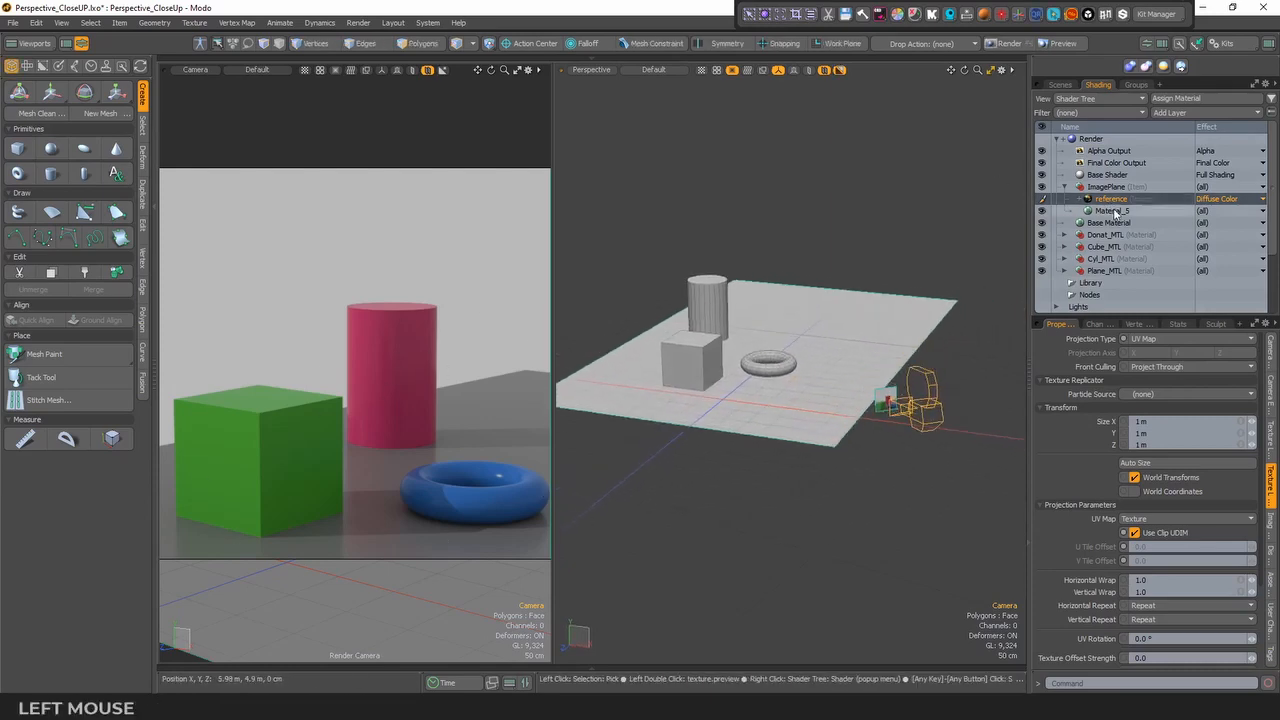
left_click(1271, 412)
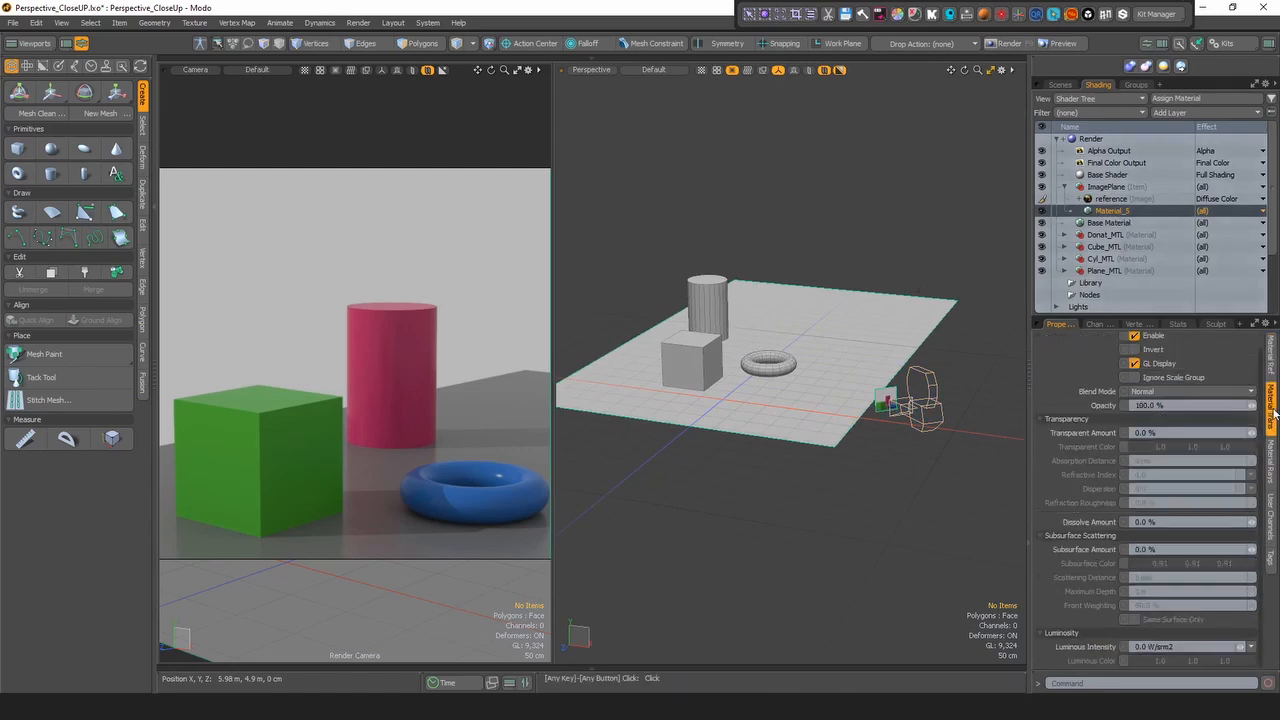
left_click(1169, 432)
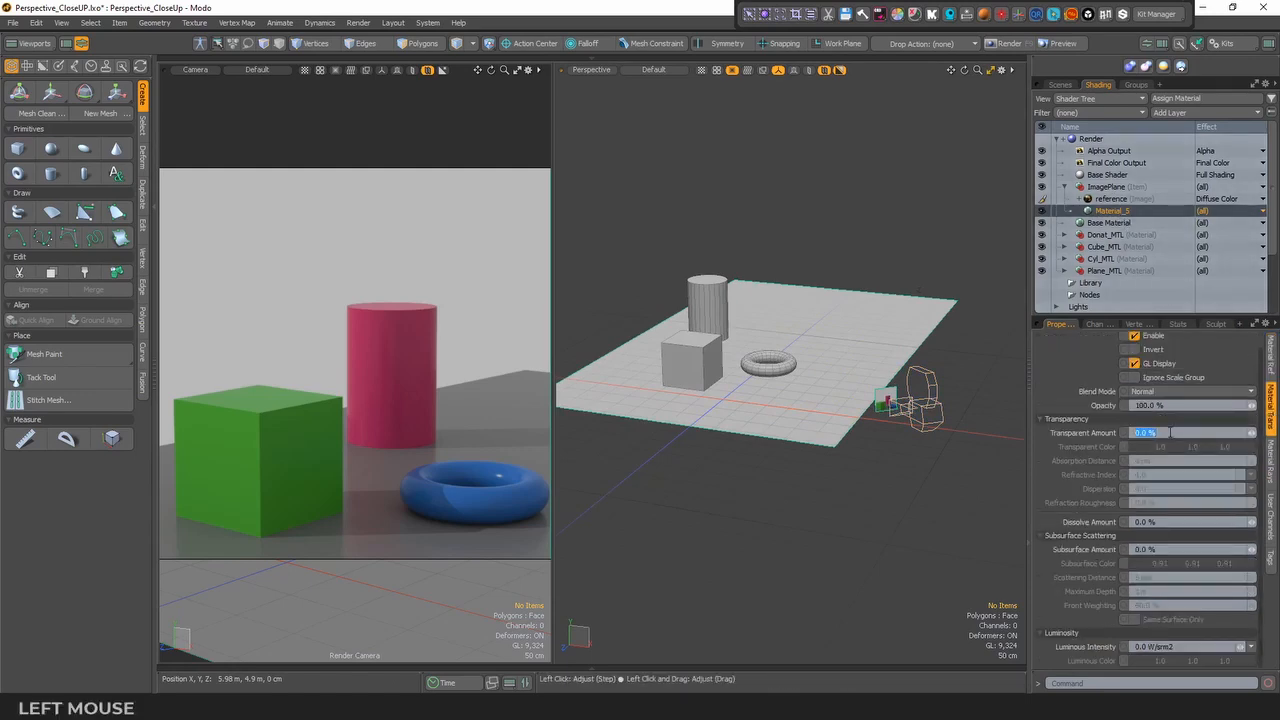
type("50")
key("Return")
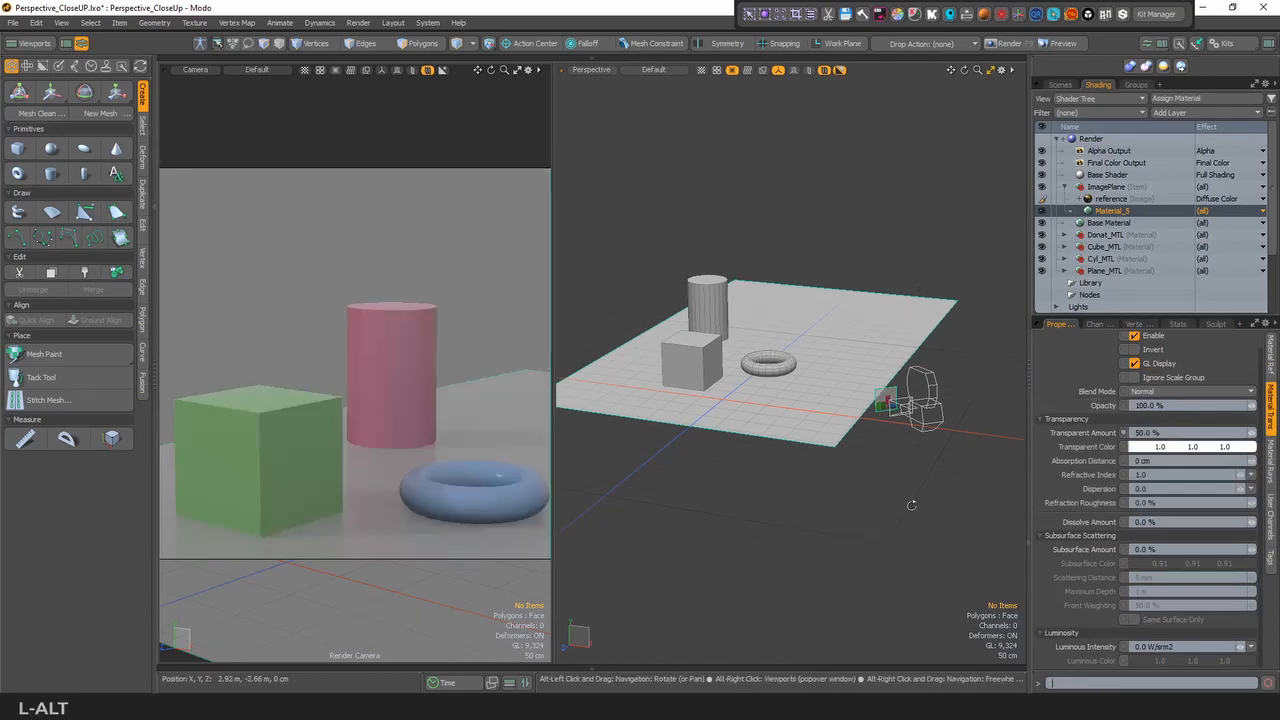
- Crop the Camera to a render region over the cube-cylinder gap, spanning about 35–60% horizontally and 47–68% vertically
mouse_move(700, 500)
left_mouse_down("alt")
mouse_move(796, 522)
mouse_move(820, 500)
mouse_move(848, 506)
mouse_move(750, 390)
mouse_move(822, 455)
left_mouse_up("alt")
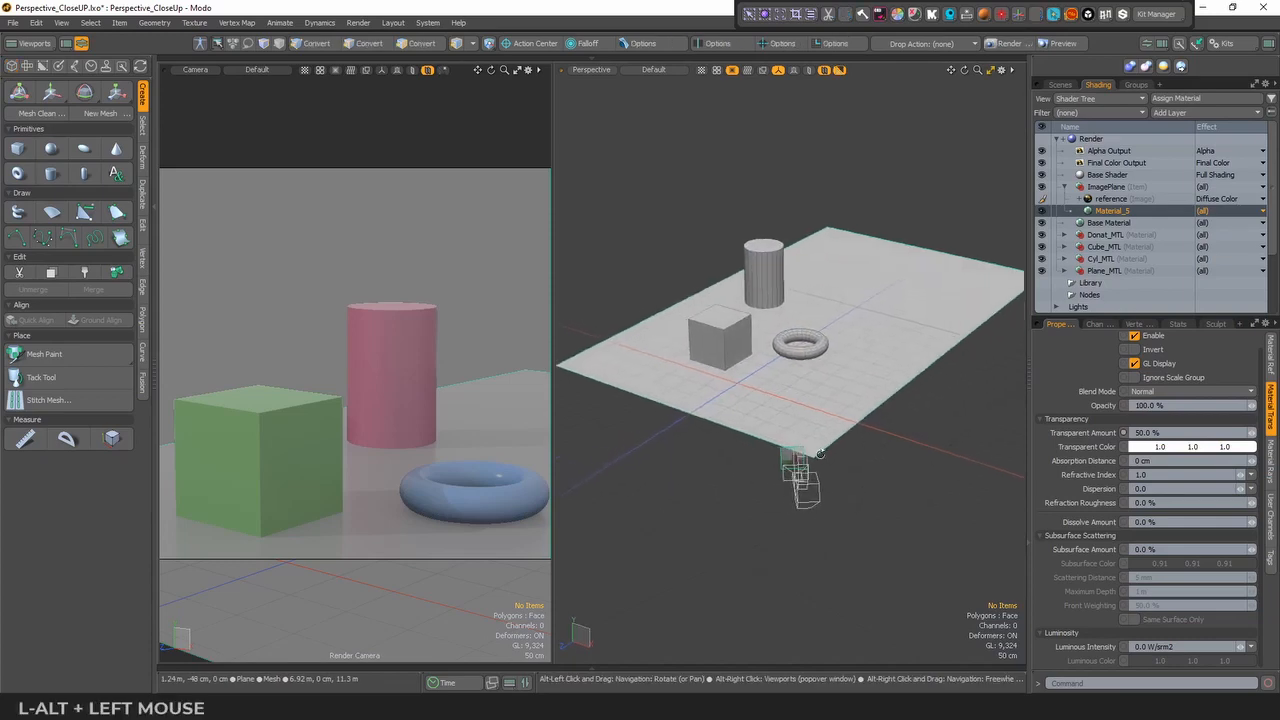
left_click(1058, 86)
left_click(1144, 199)
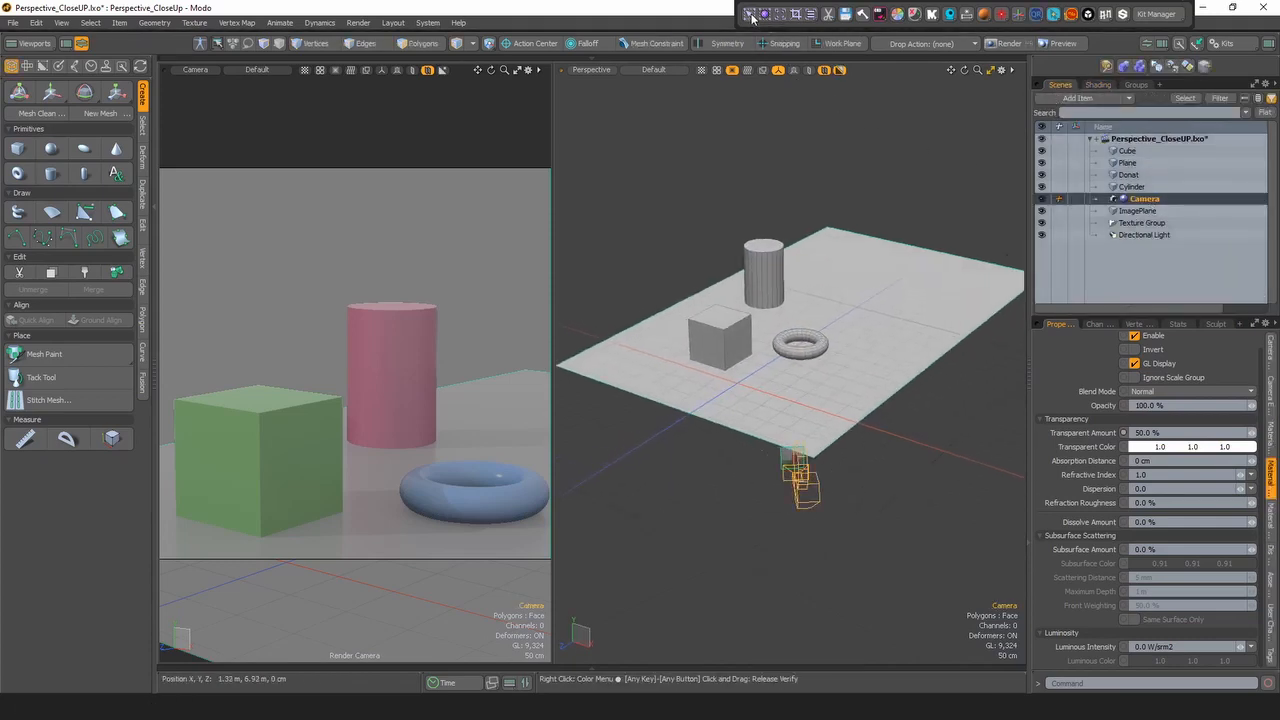
left_click(751, 17)
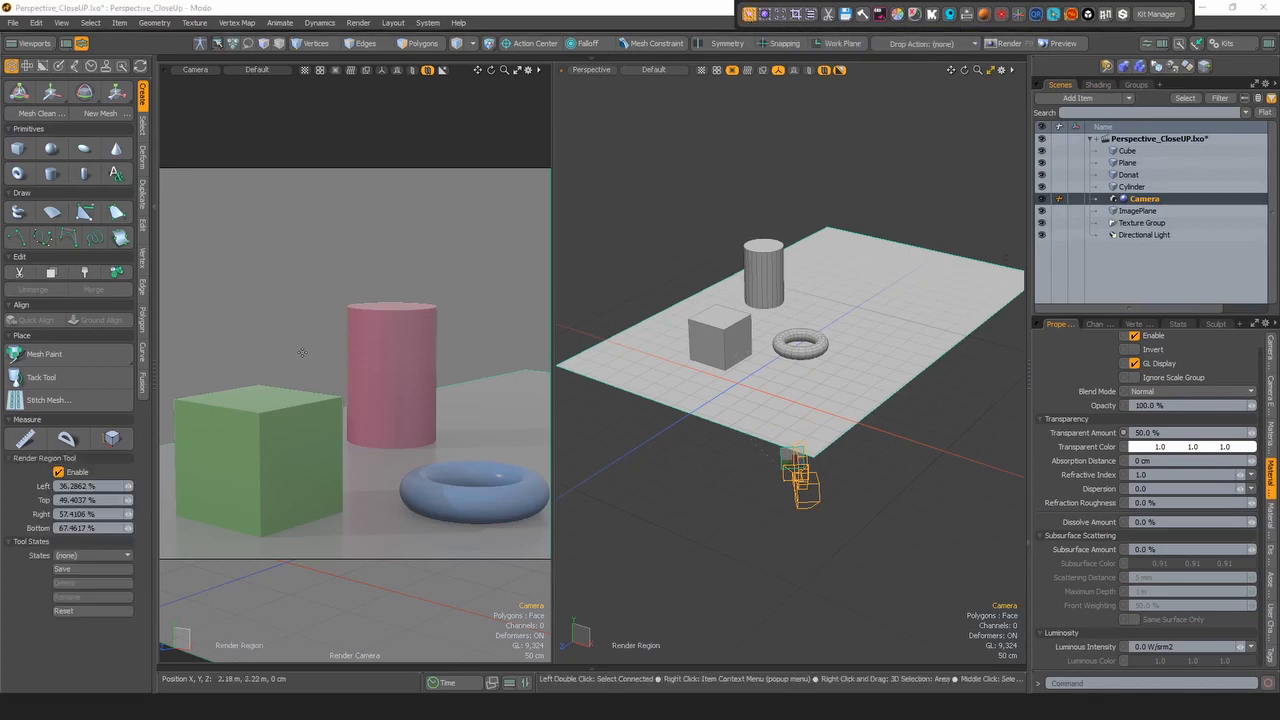
left_click_drag(297, 350, 393, 433)
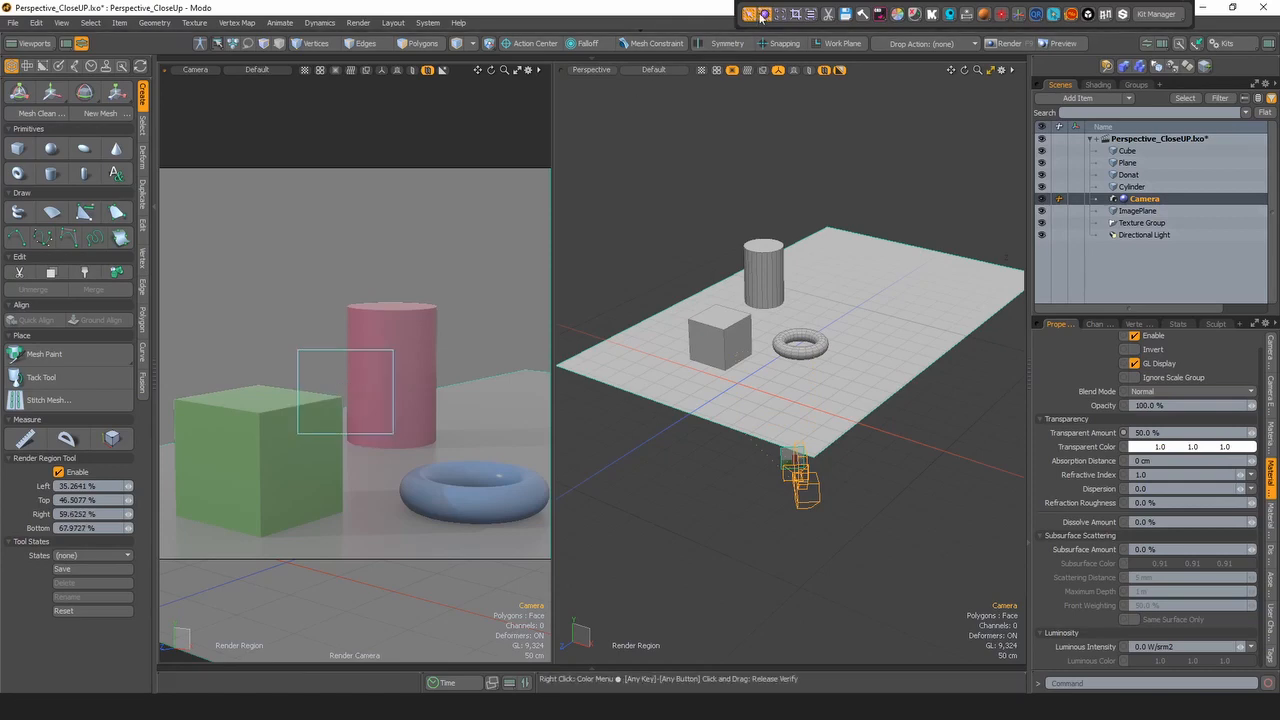
left_click(797, 15)
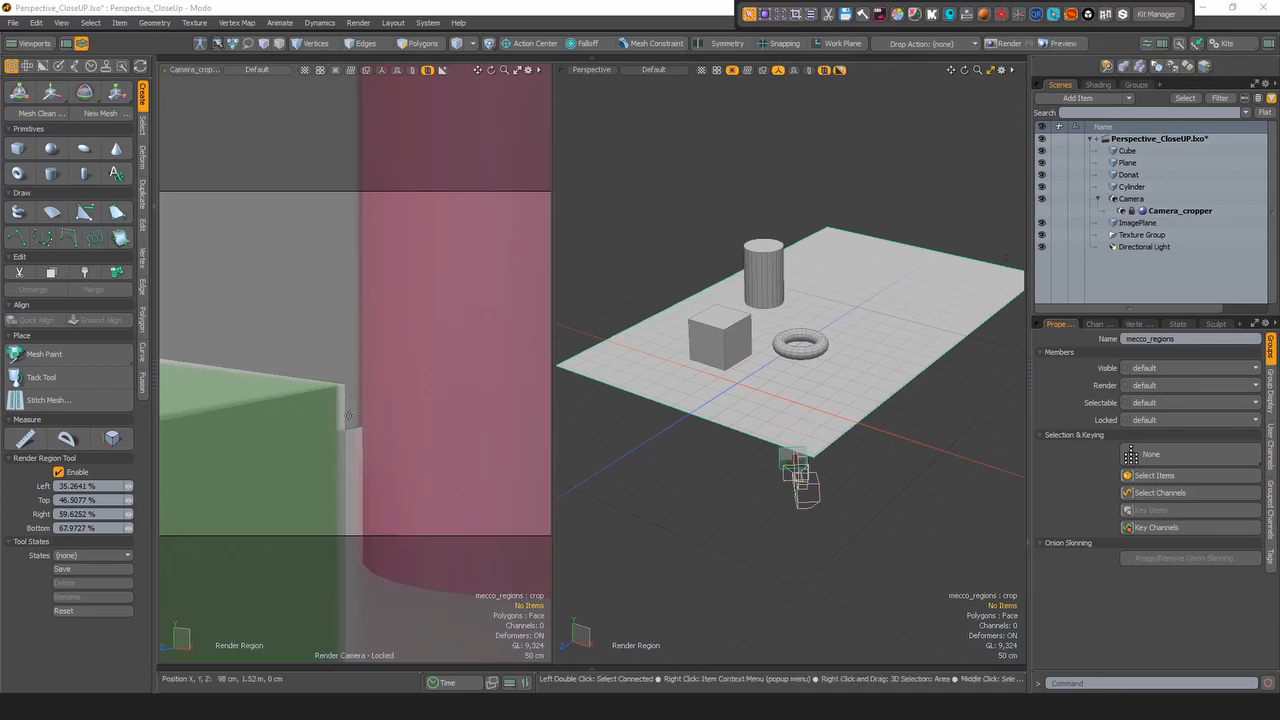
- Switch the crop pass to (none) and crop to a wide region across the cylinder, about 25–88% horizontally and 44–63% vertically
left_click(811, 14)
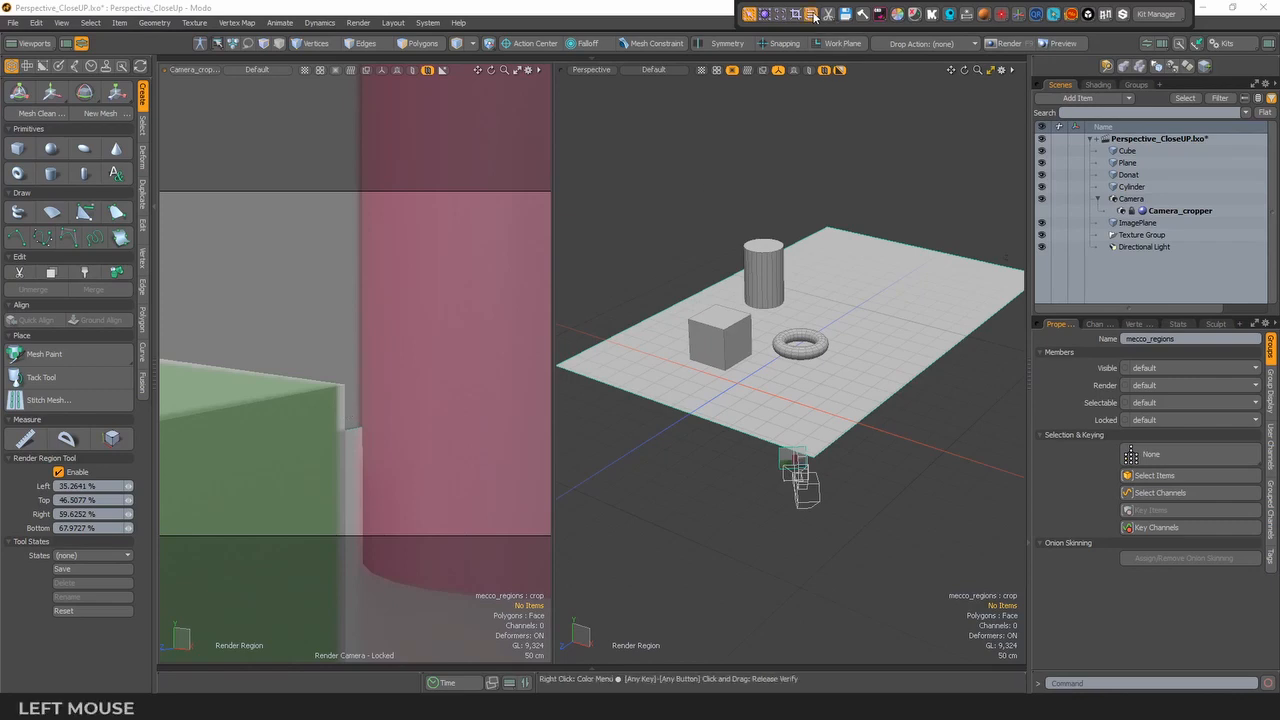
left_click(800, 70)
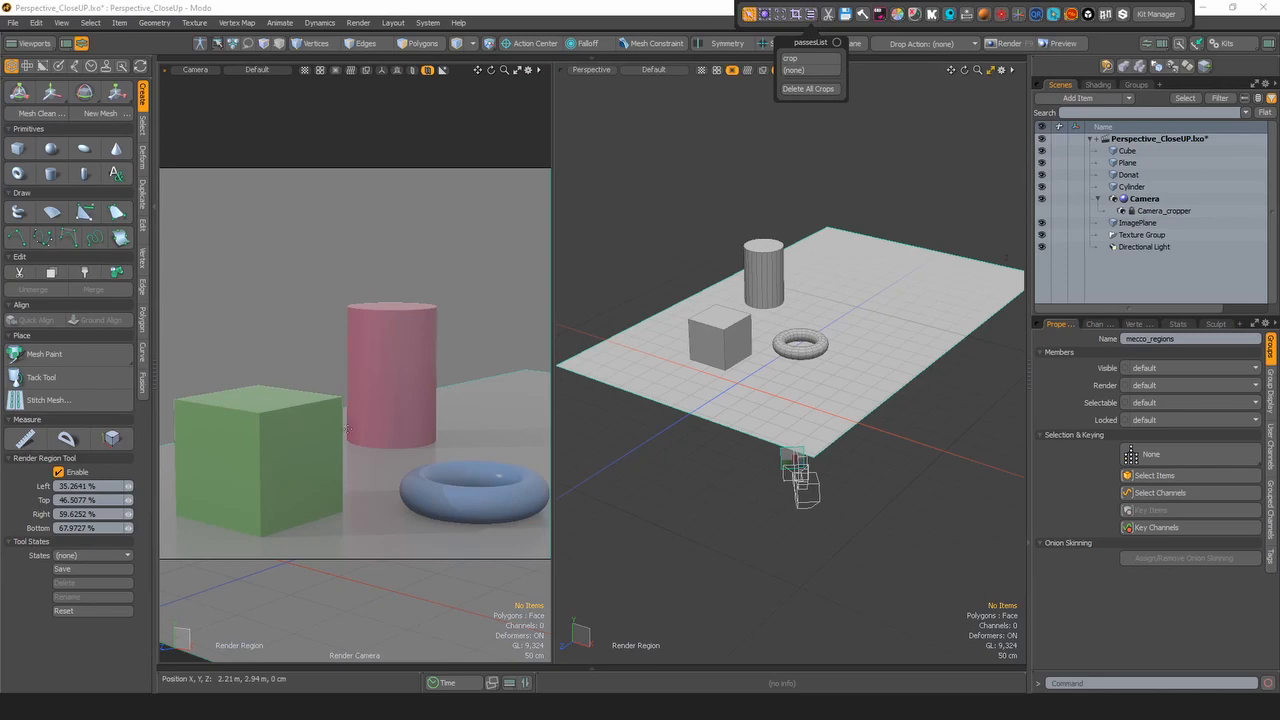
left_click(232, 342)
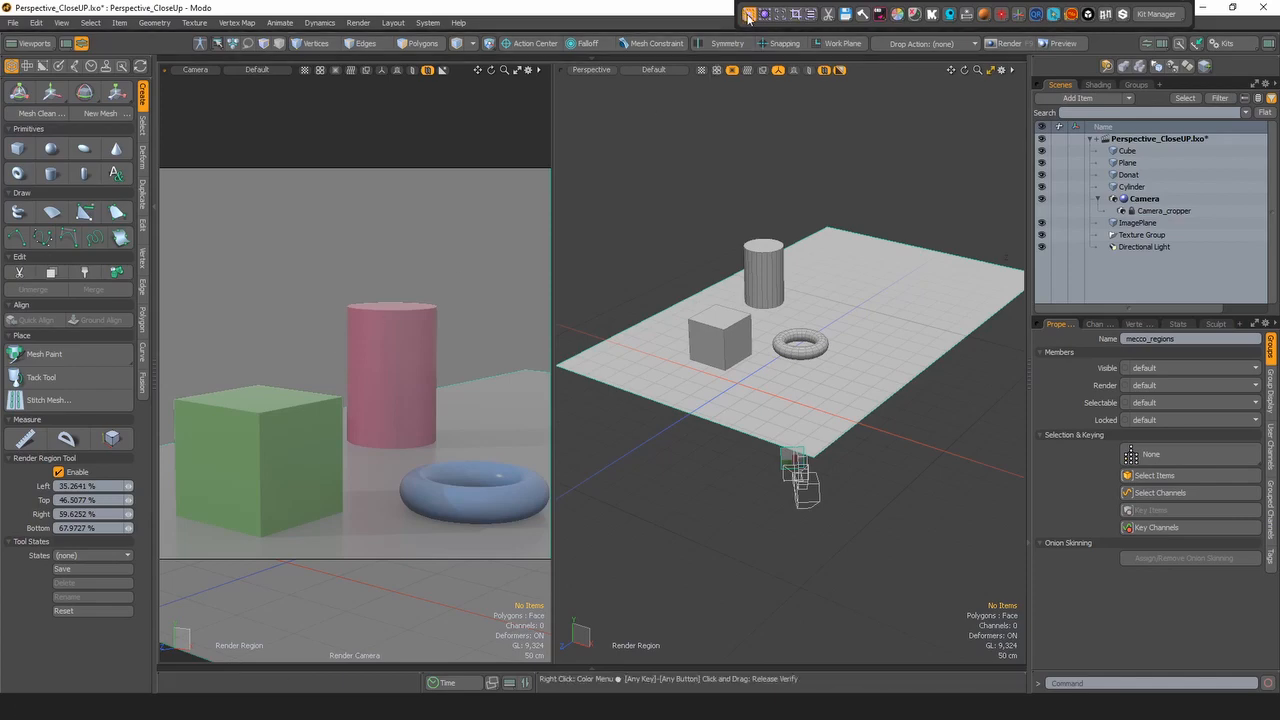
mouse_move(335, 342)
left_mouse_down()
mouse_move(378, 408)
mouse_move(504, 414)
left_mouse_up()
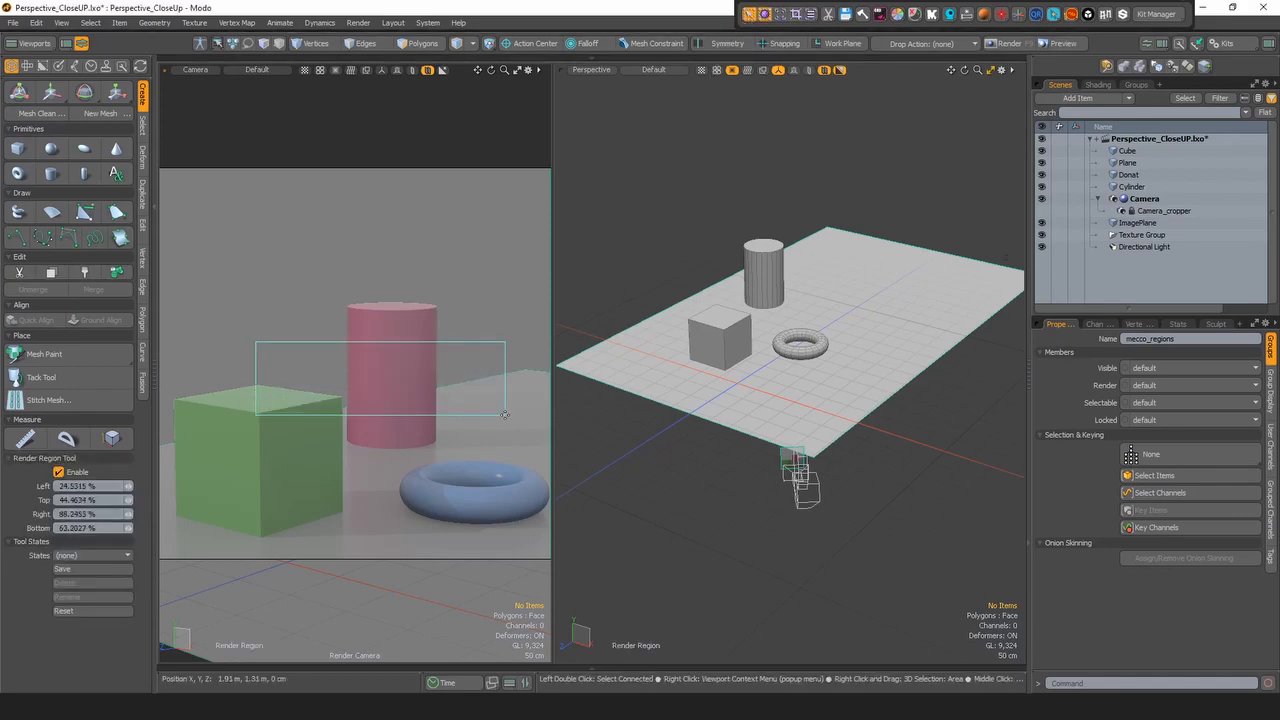
left_click(800, 14)
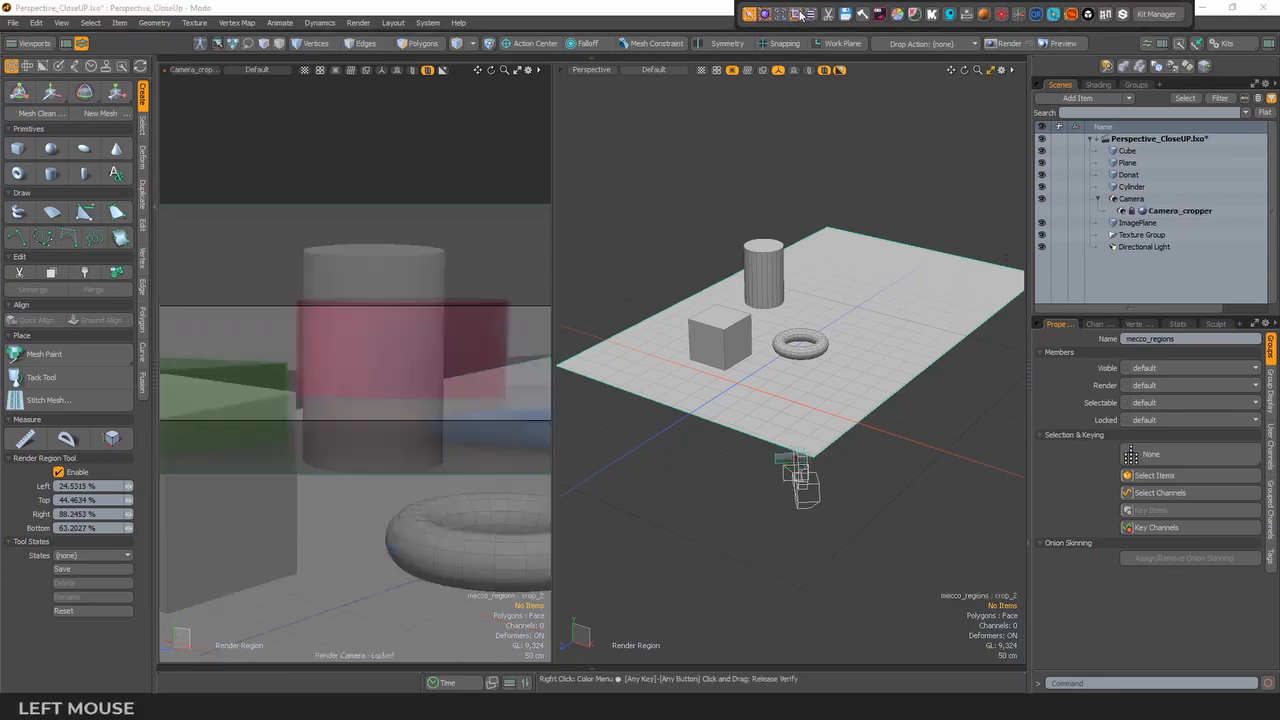
- Turn off the active camera crop and delete all crops
left_click_drag(790, 378, 712, 450, "alt")
scroll(680, 455, "up", 3)
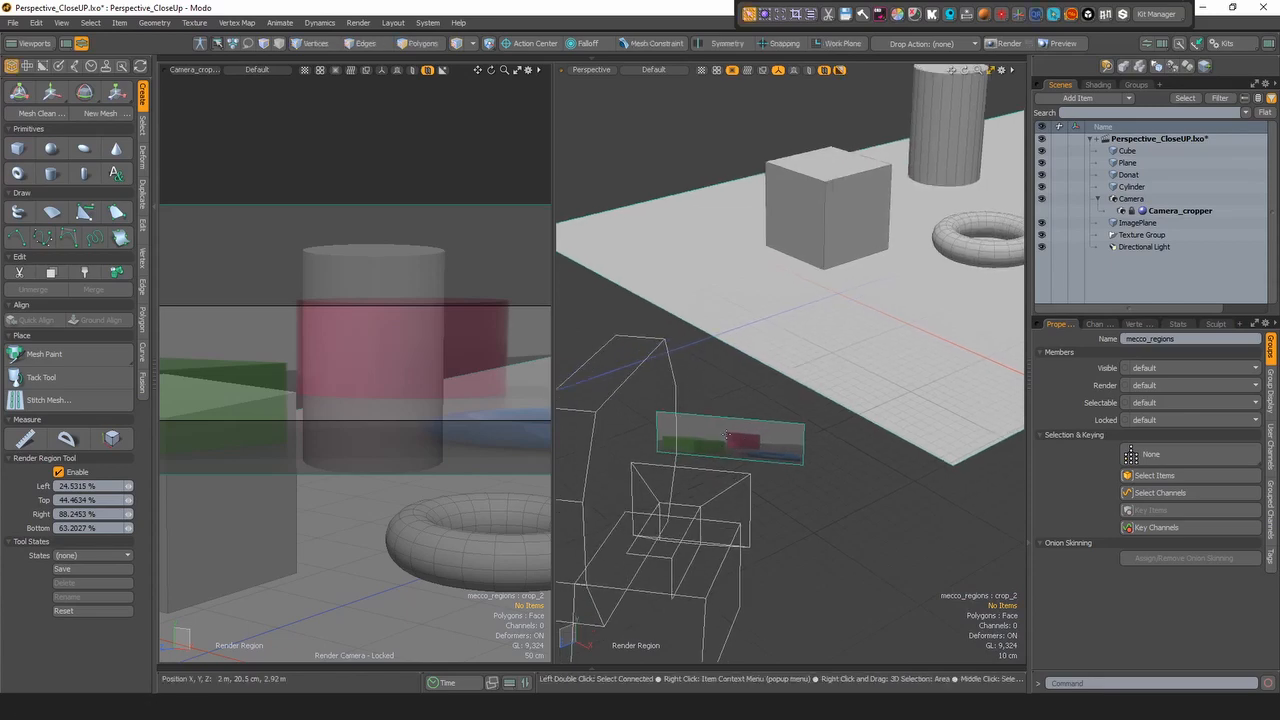
scroll(782, 433, "down", 4)
left_click_drag(775, 436, 760, 438, "alt")
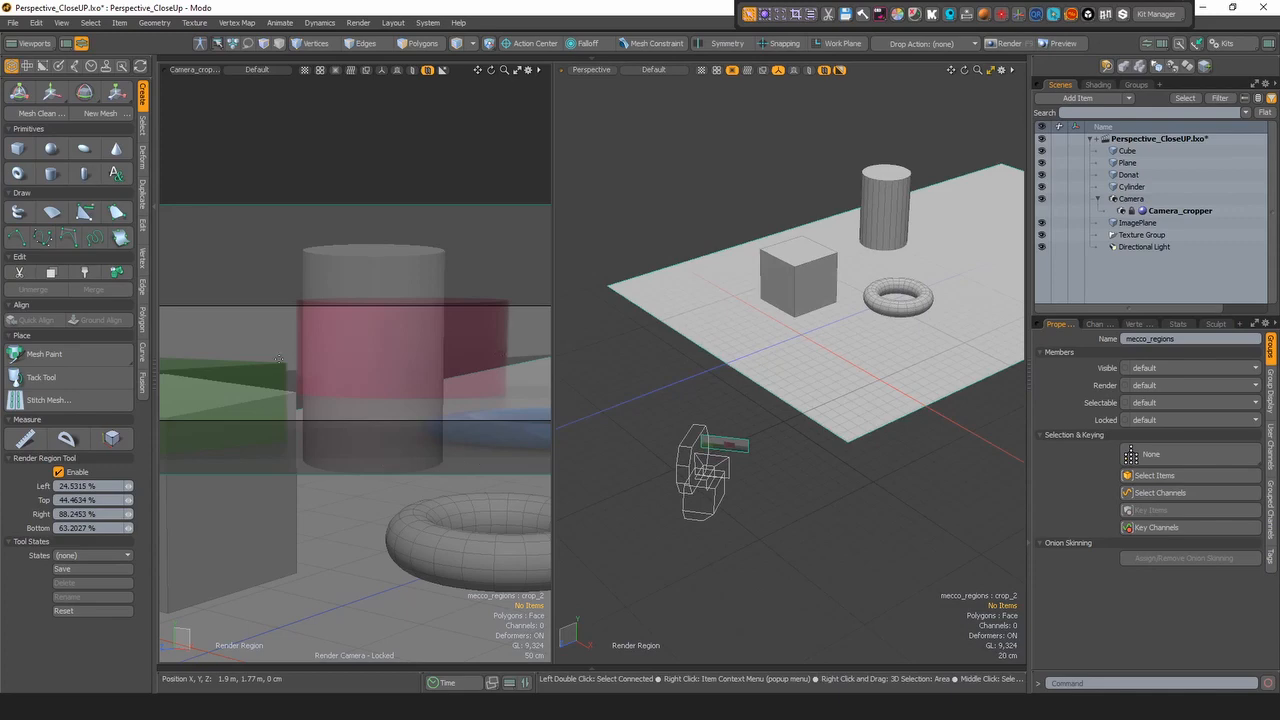
left_click(796, 16)
left_click(810, 16)
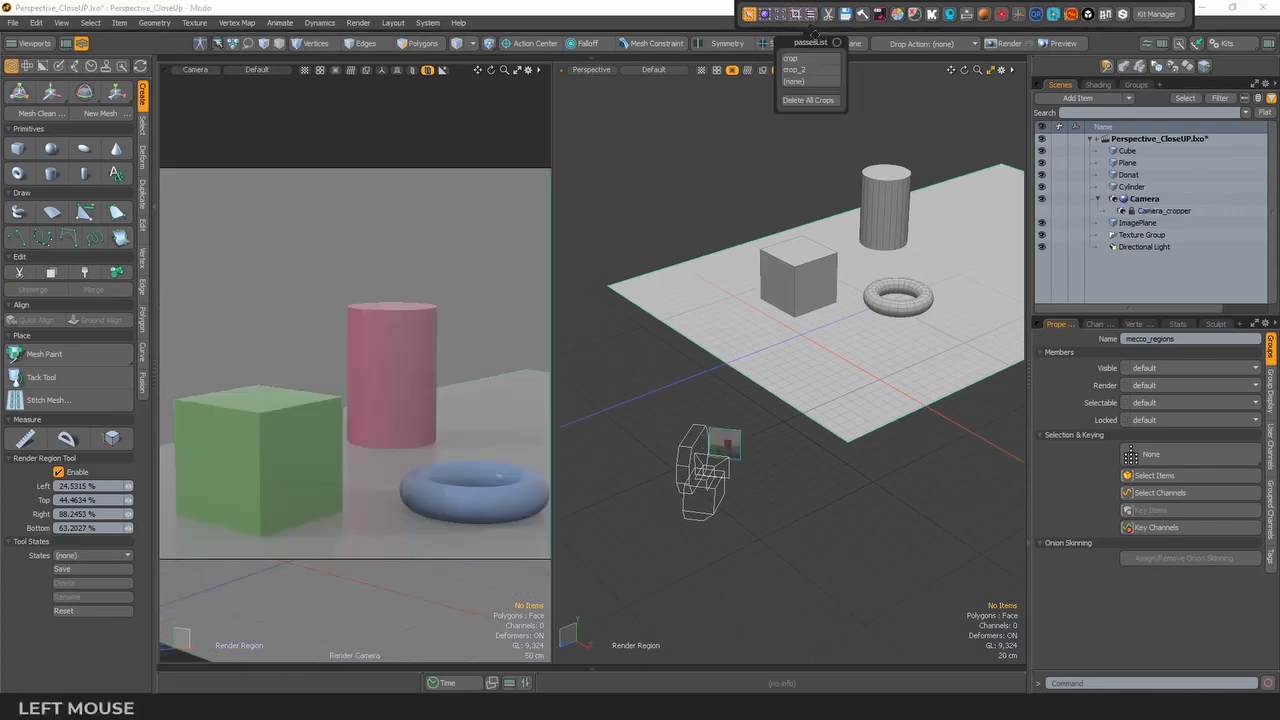
left_click(812, 101)
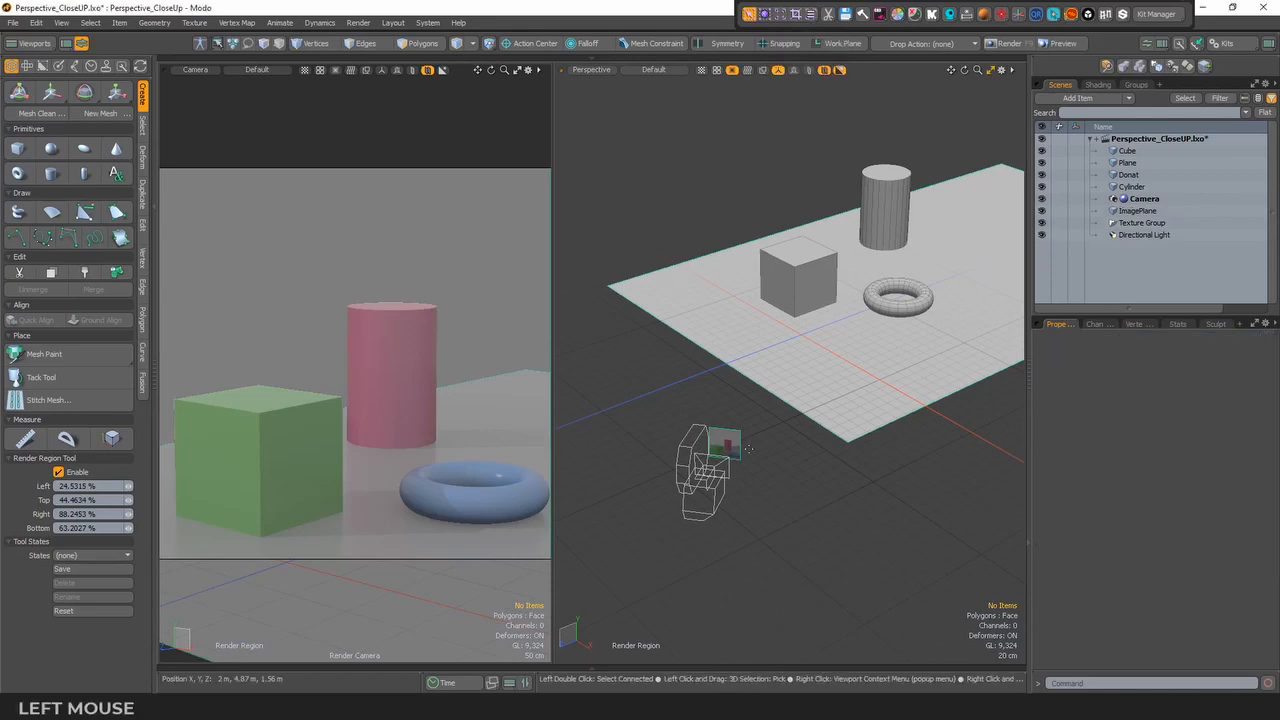
- Copy the camera image plane's polygon and paste it into a new mesh item
left_click_drag(770, 420, 841, 366, "alt")
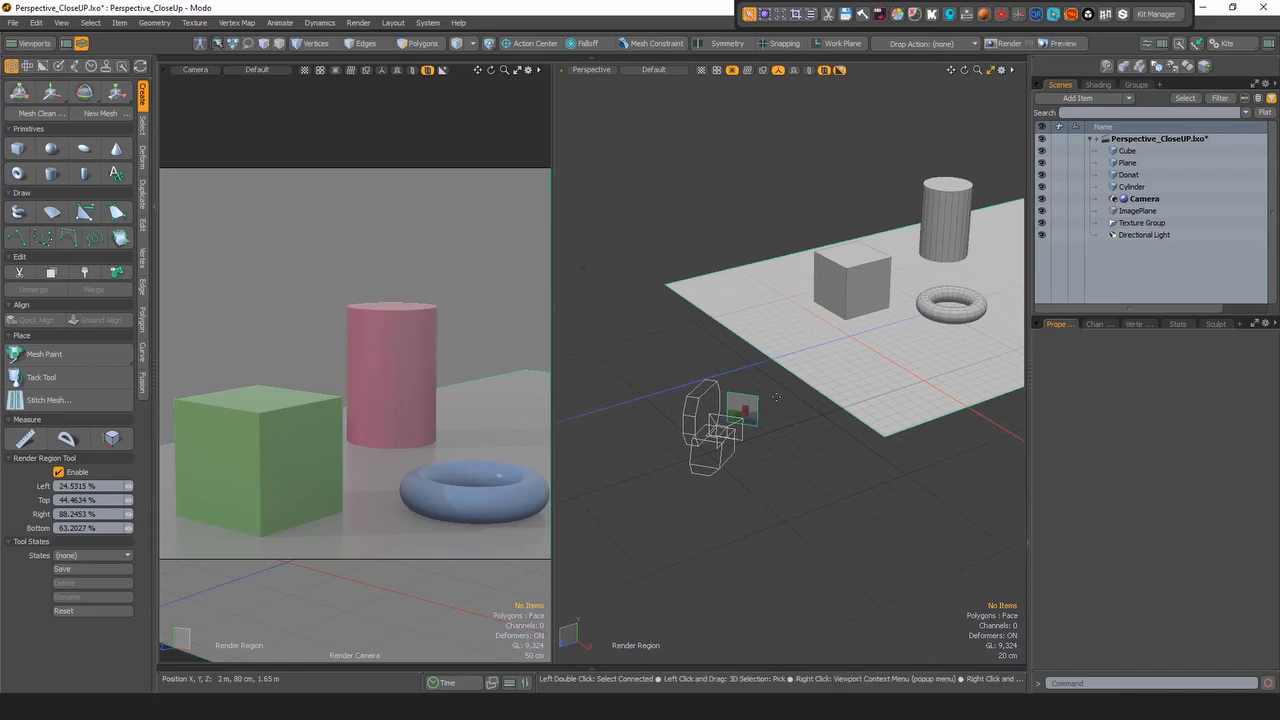
left_click(756, 408)
key("ctrl")
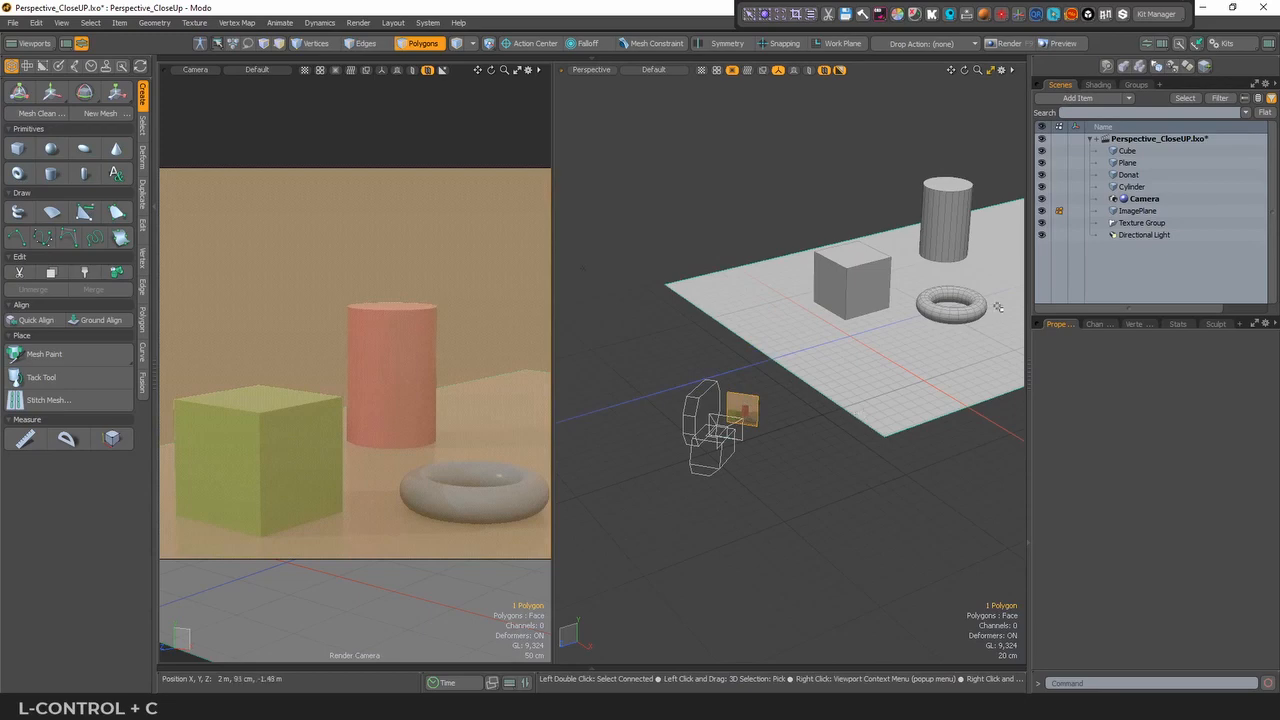
key("n")
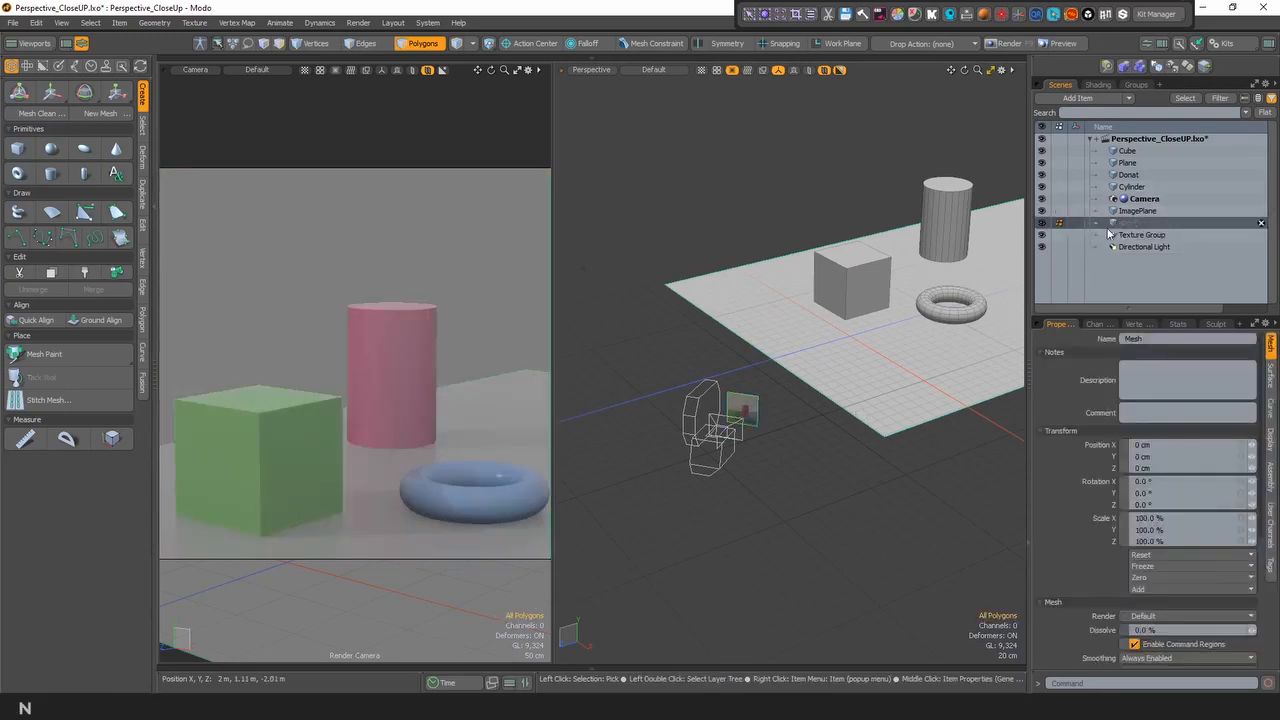
key("ctrl")
key("ctrl+v")
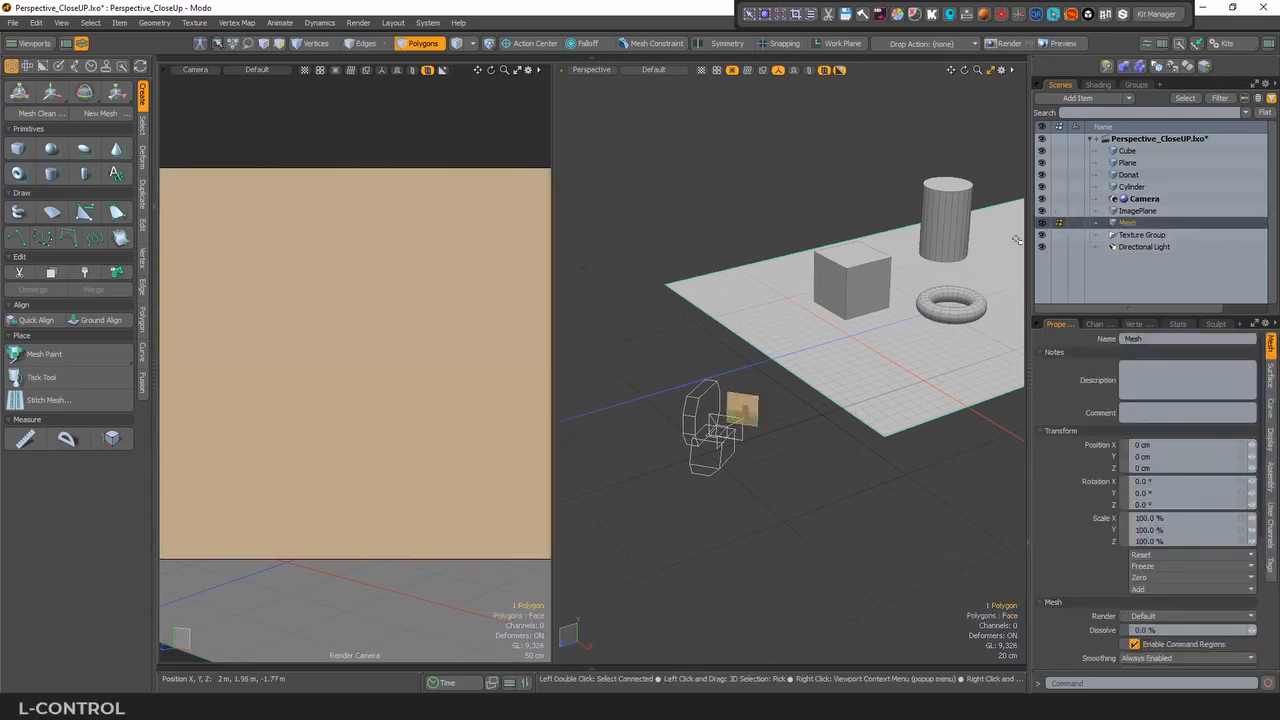
- Rename the new mesh item holding the pasted polygon as IP_Copy
left_click(1127, 222)
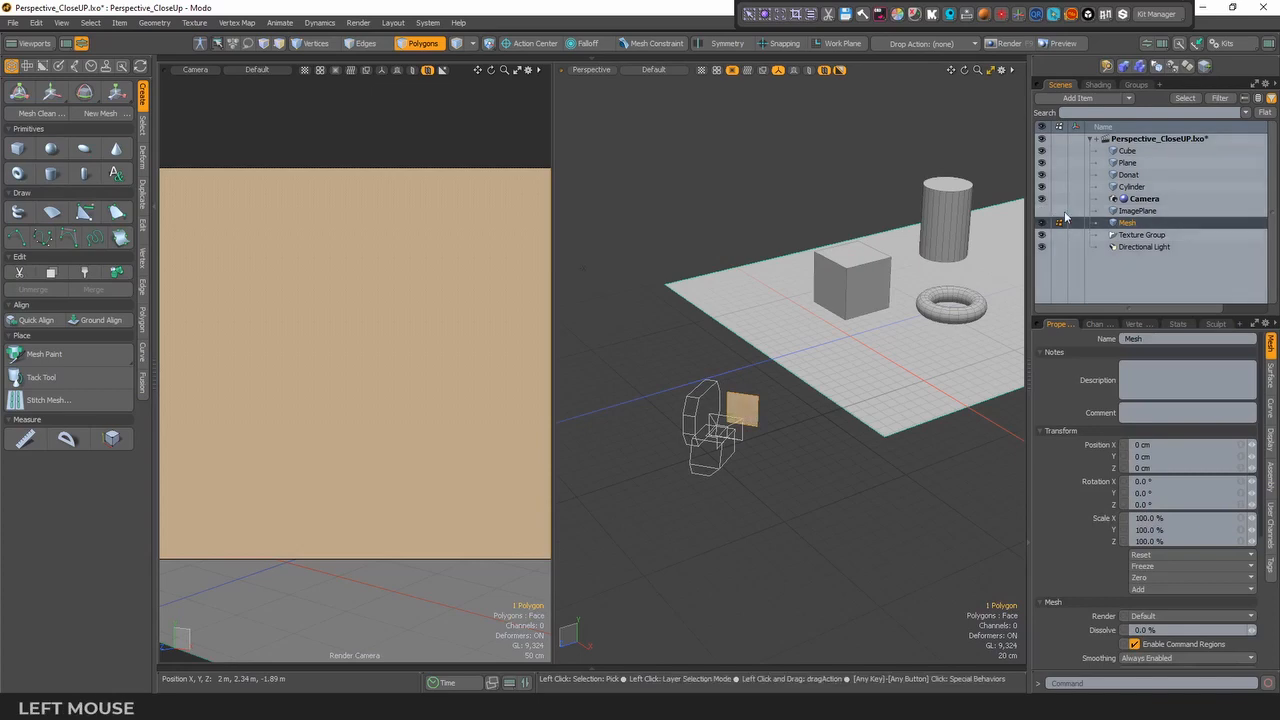
double_click(1133, 224)
type("IP")
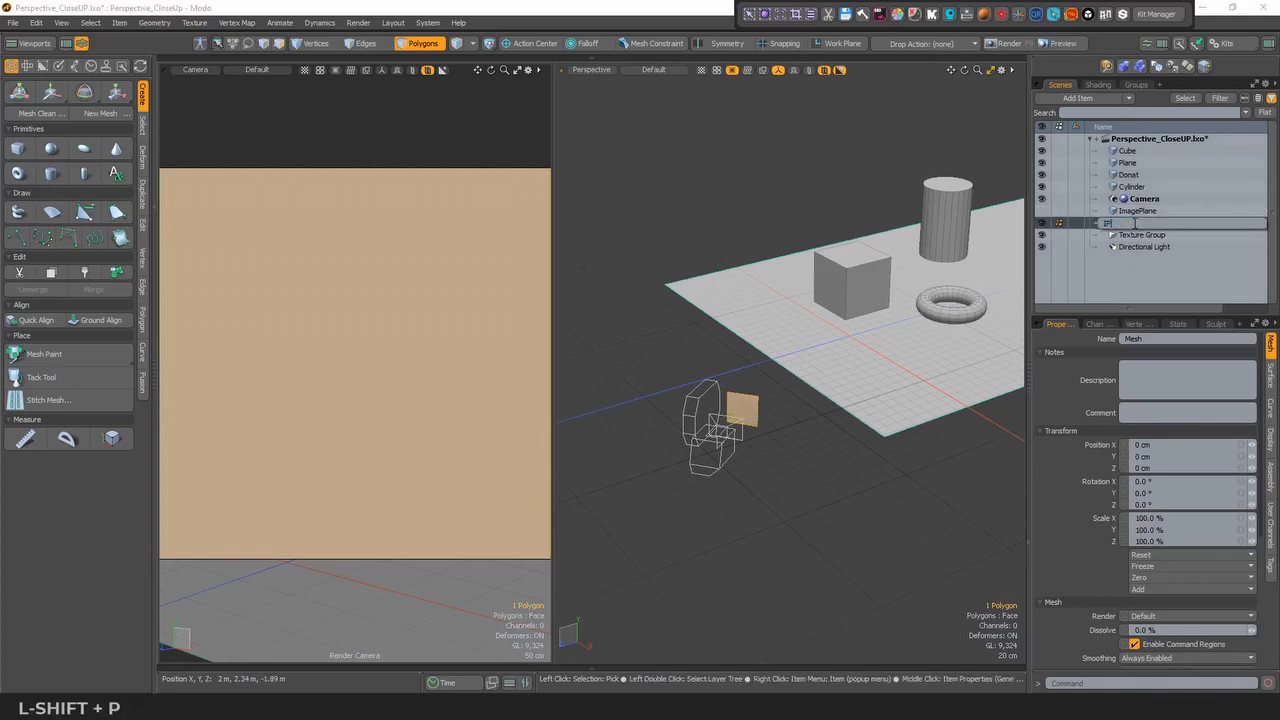
type("_Cop")
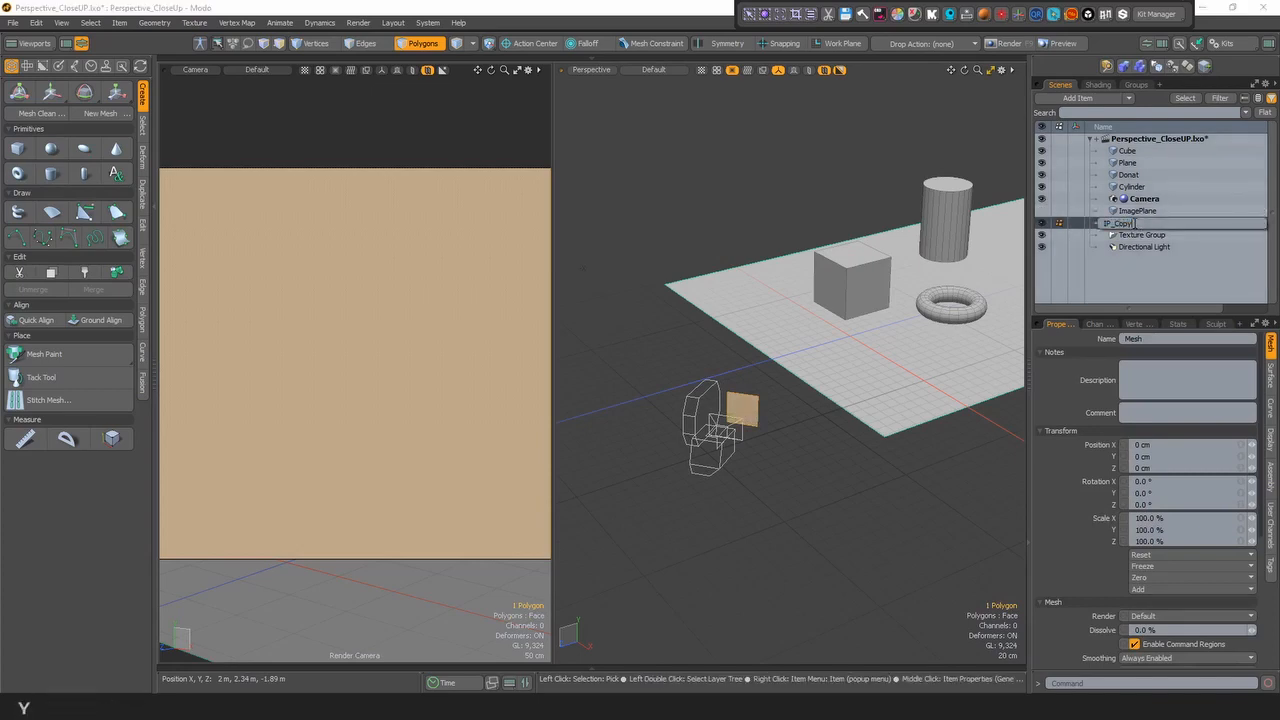
type("y")
key("Return")
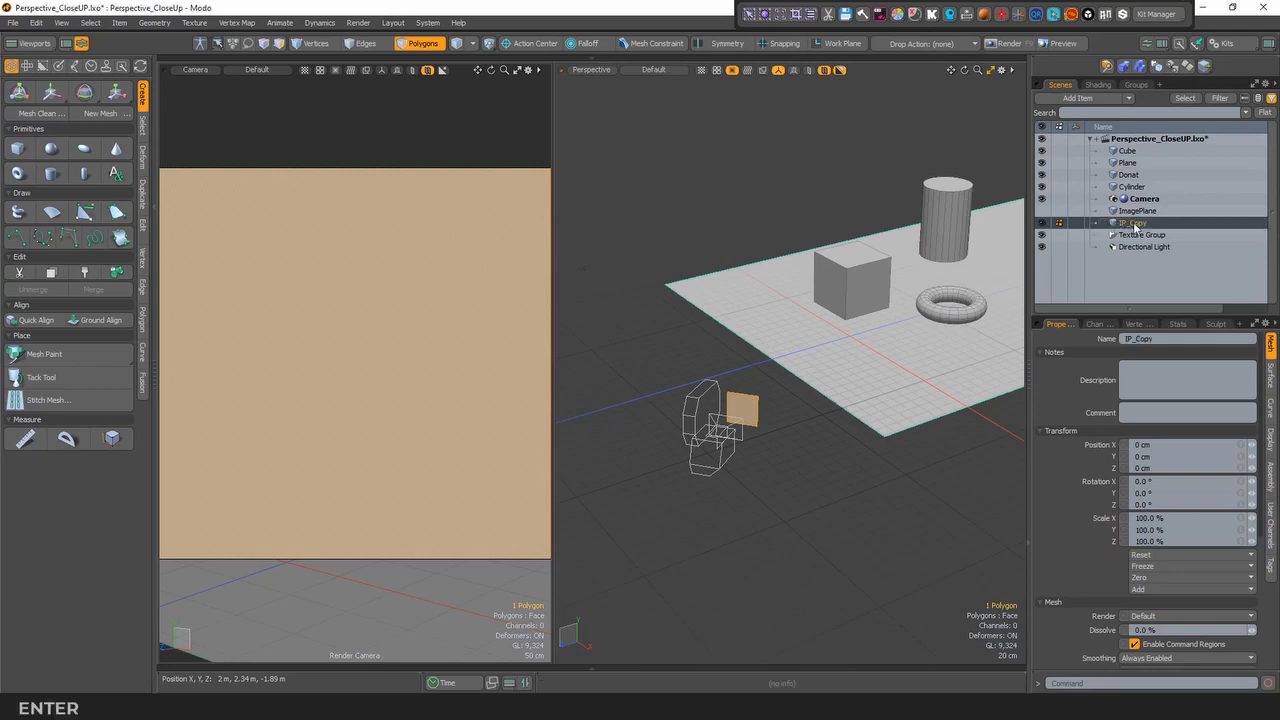
- Assign a new material named IP_Copy_MTL with a white color (255, 255, 255) to the copied polygon
left_click(1098, 85)
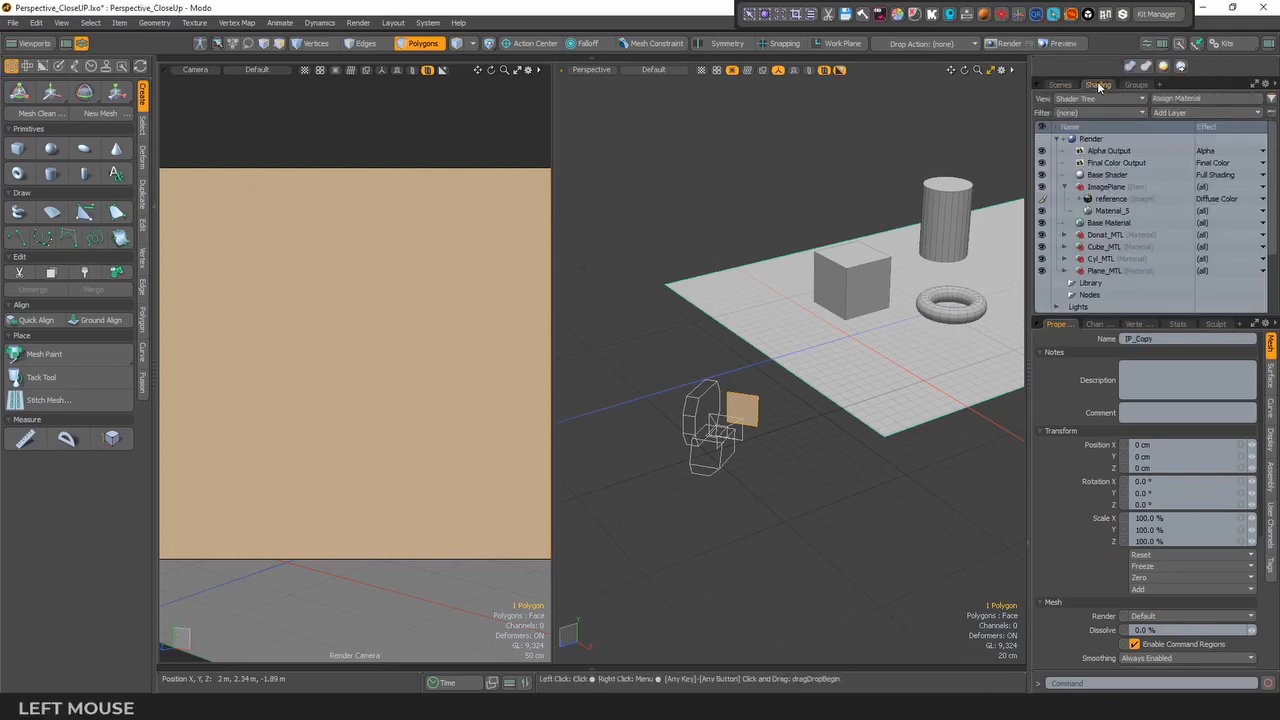
key("m")
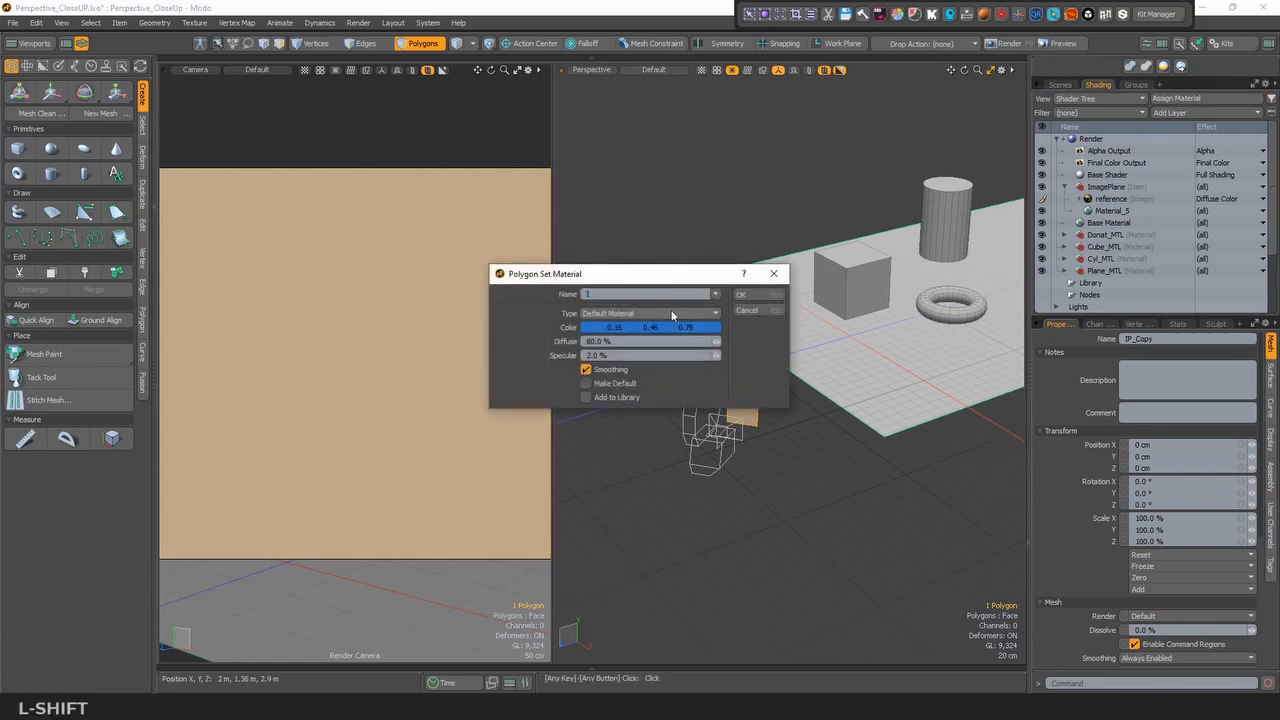
type("IP_Copy_MTL")
left_click(665, 329)
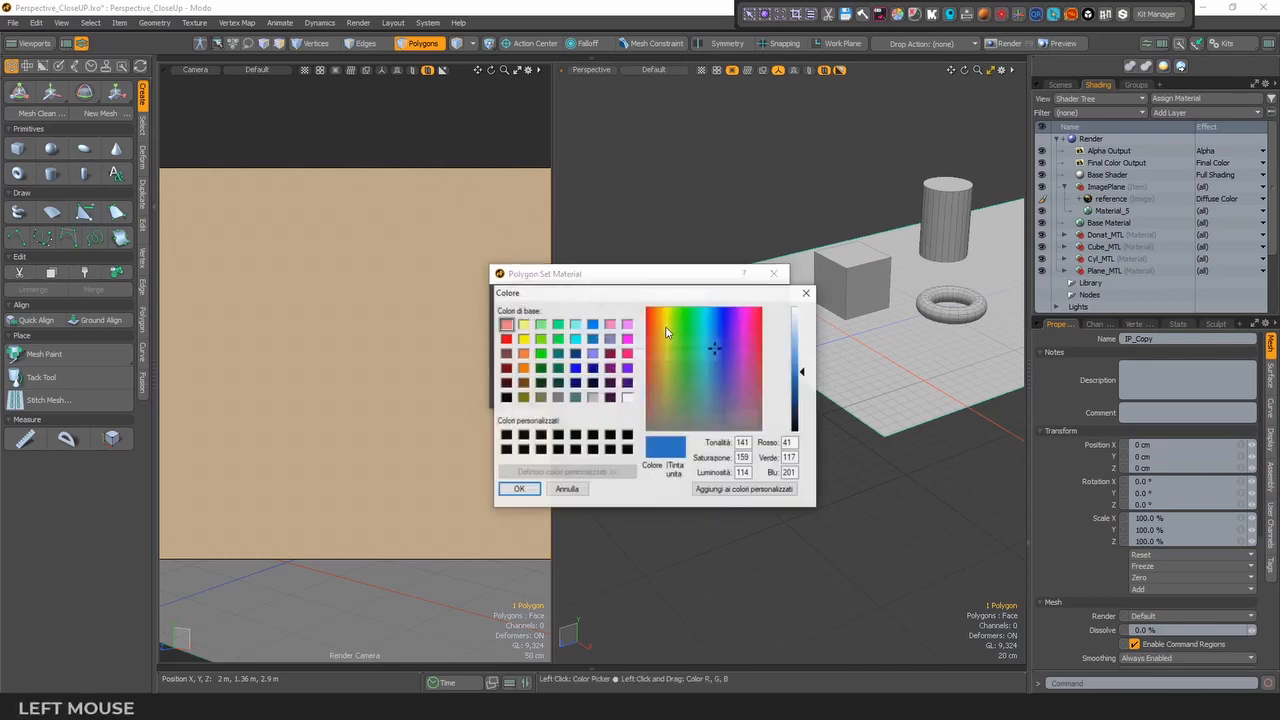
left_click(518, 489)
left_click(757, 298)
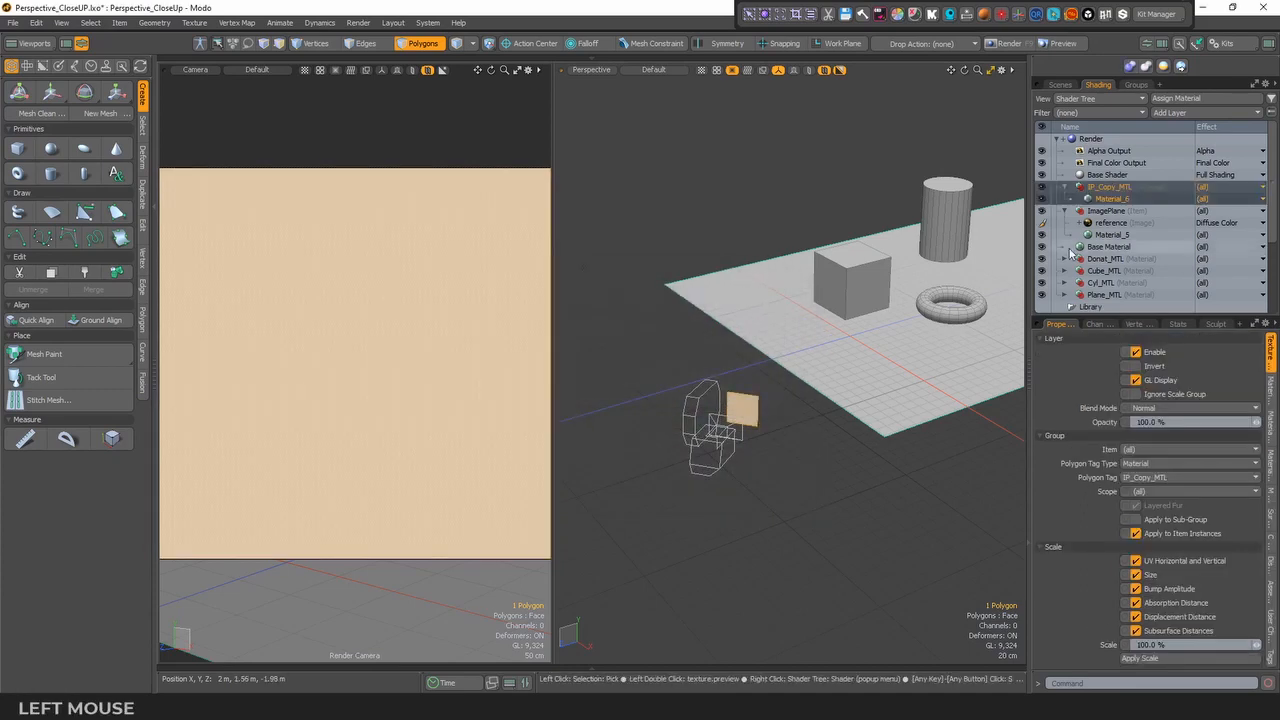
- Duplicate the reference image layer of the ImagePlane material and place the duplicate inside the IP_Copy_MTL group above Material_6
left_click(1120, 224)
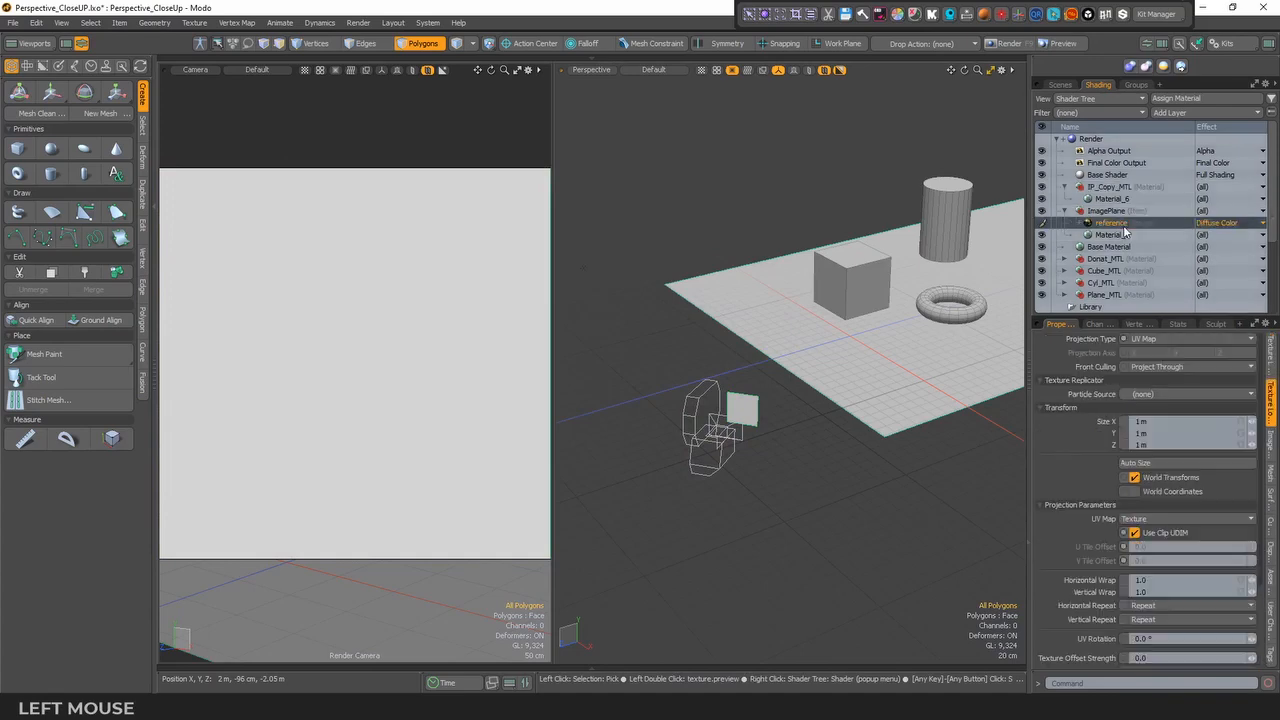
right_click(1120, 228)
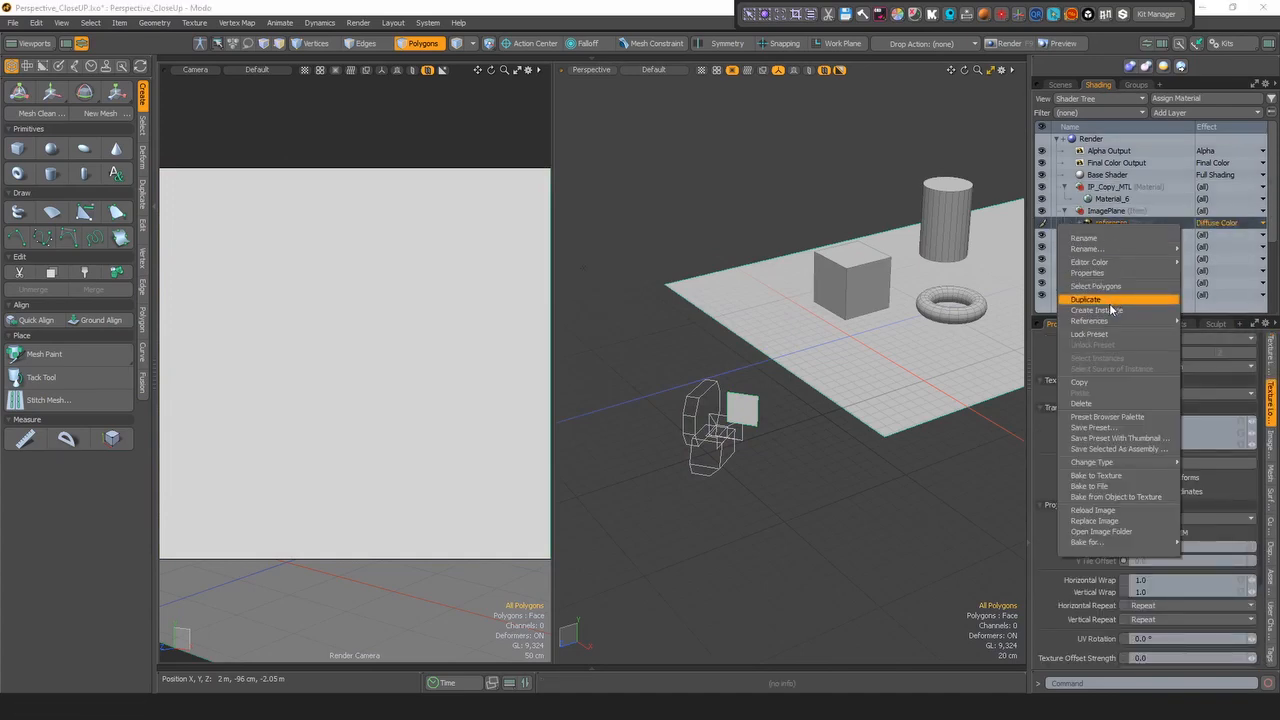
left_click(1086, 299)
left_click_drag(1114, 228, 1121, 195)
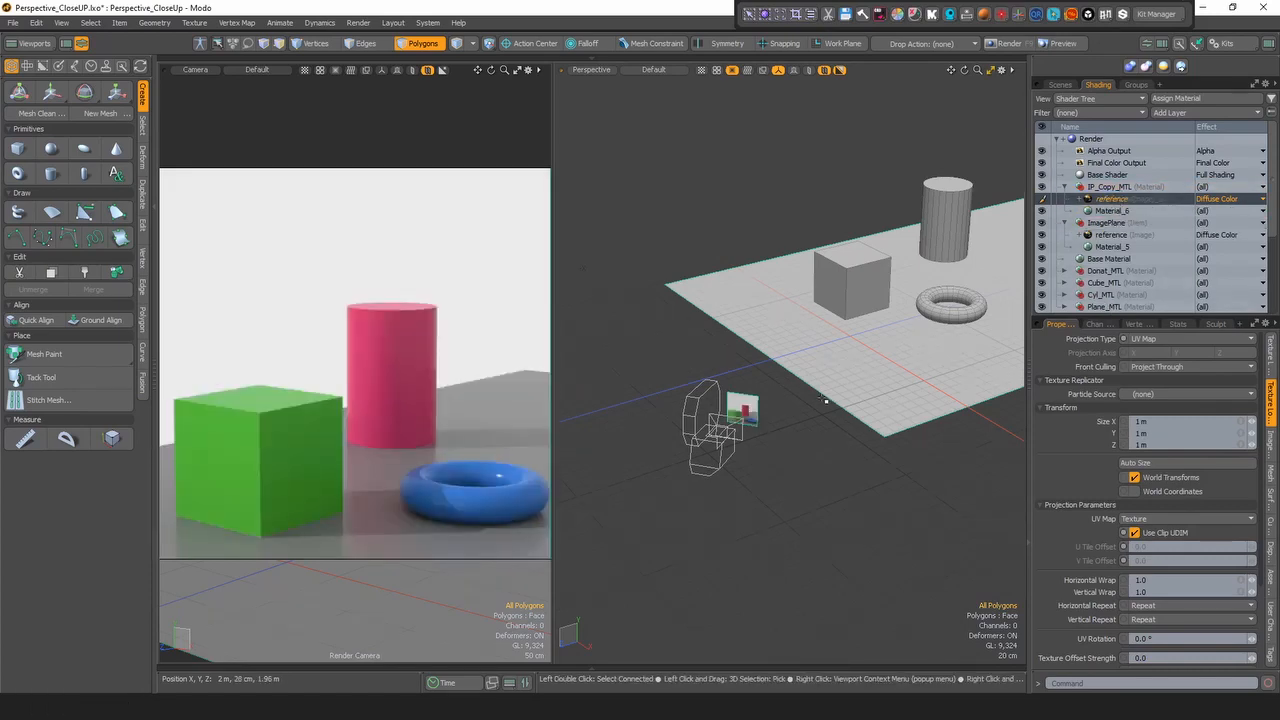
- Inspect the textured IP_Copy plane in front of the camera from several angles in the perspective view
left_click_drag(829, 400, 760, 440, "alt")
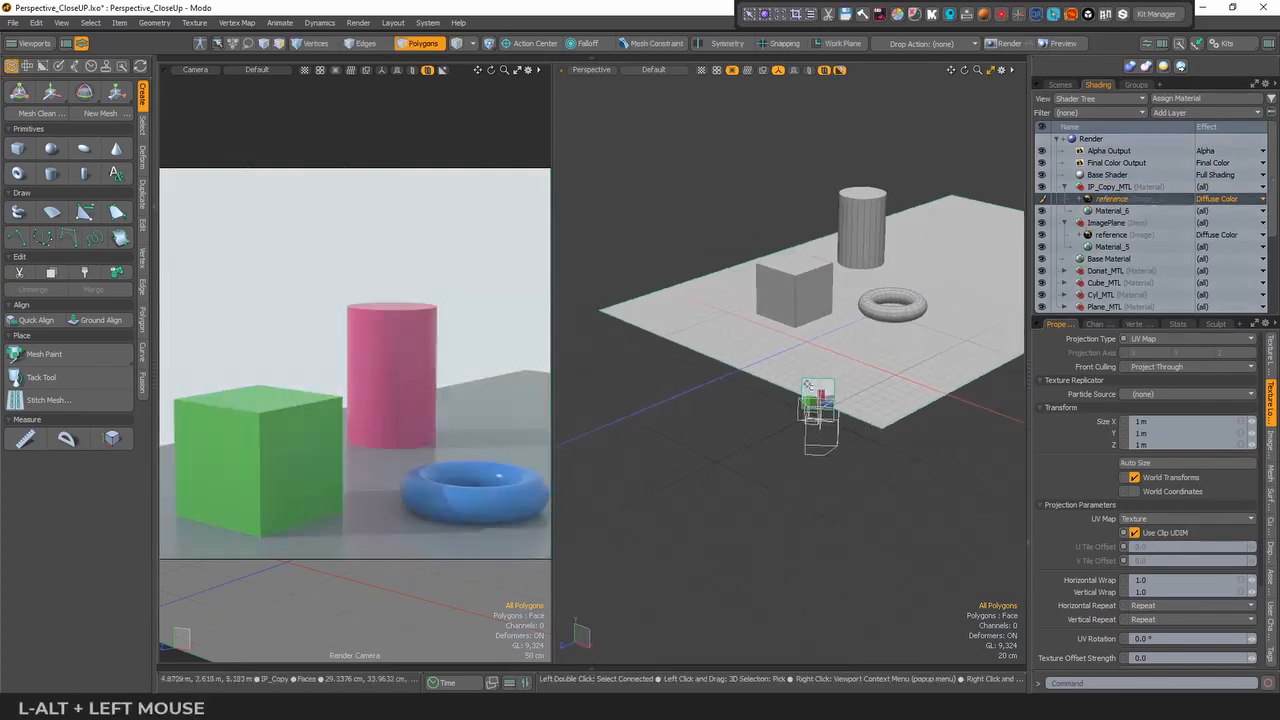
left_click(1073, 88)
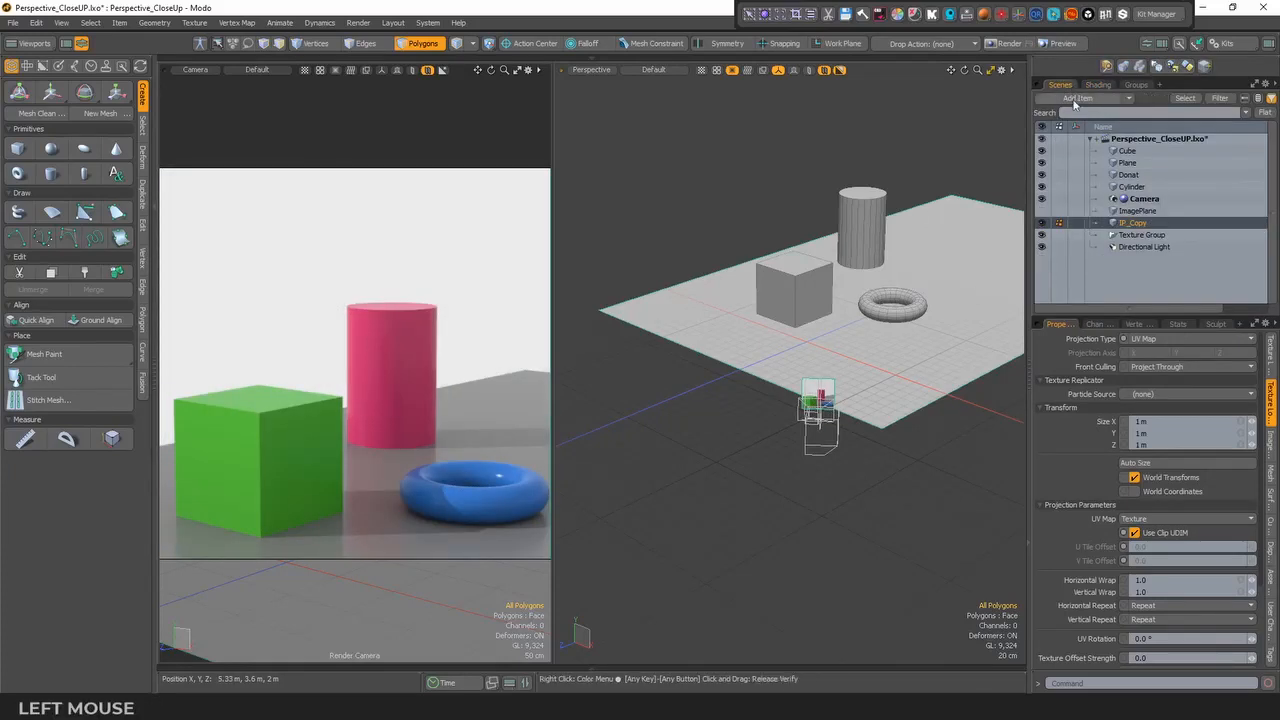
left_click(1042, 212)
left_click(1042, 225)
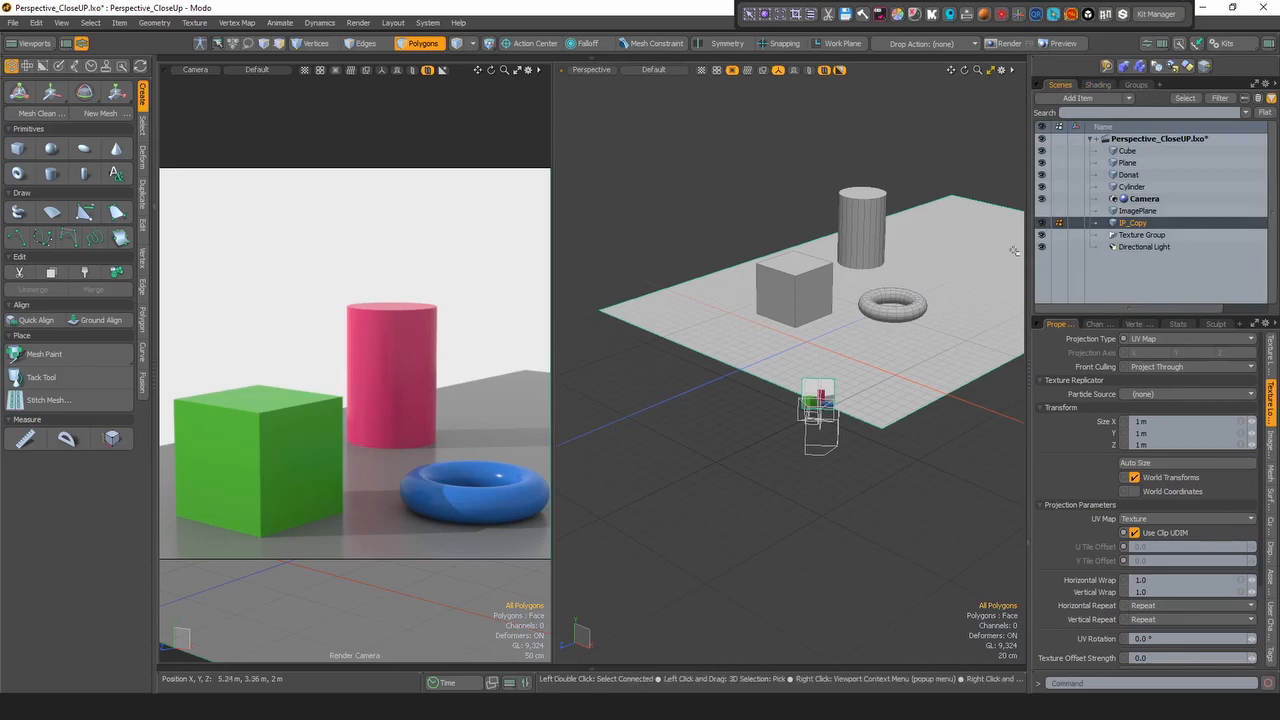
left_click_drag(830, 392, 990, 320, "alt")
left_click(1146, 225)
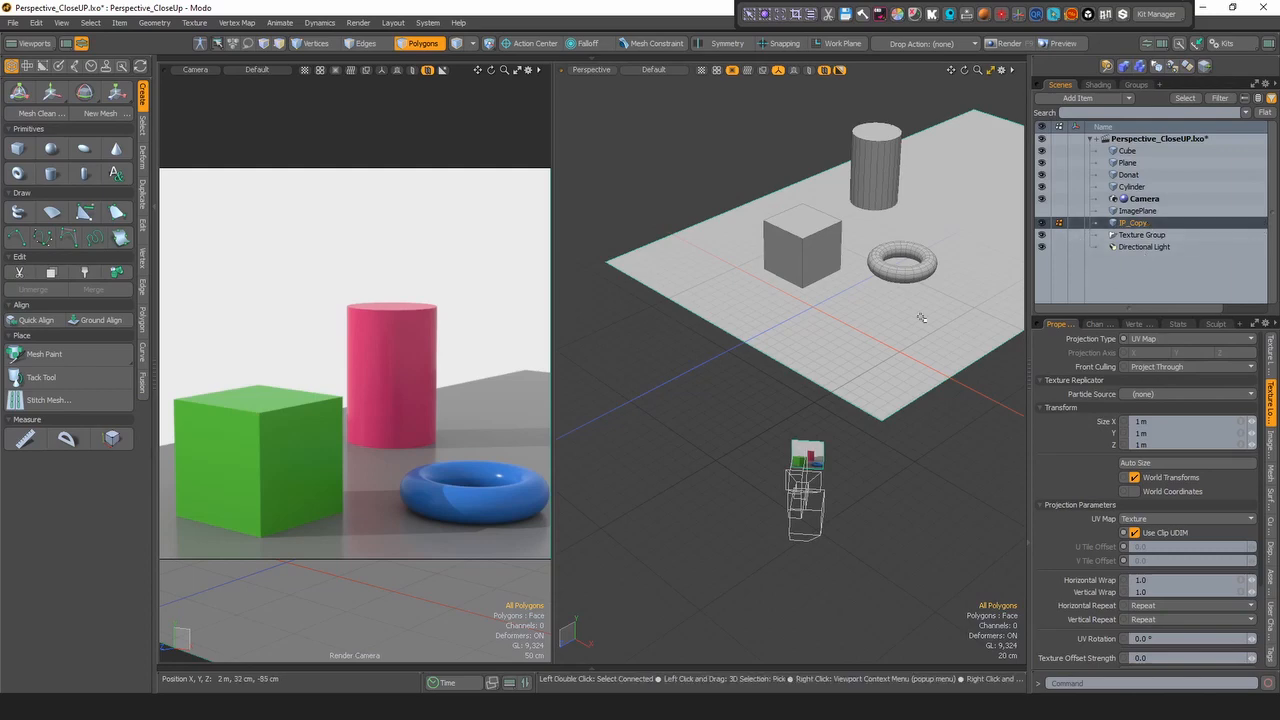
left_click_drag(800, 487, 683, 507, "alt")
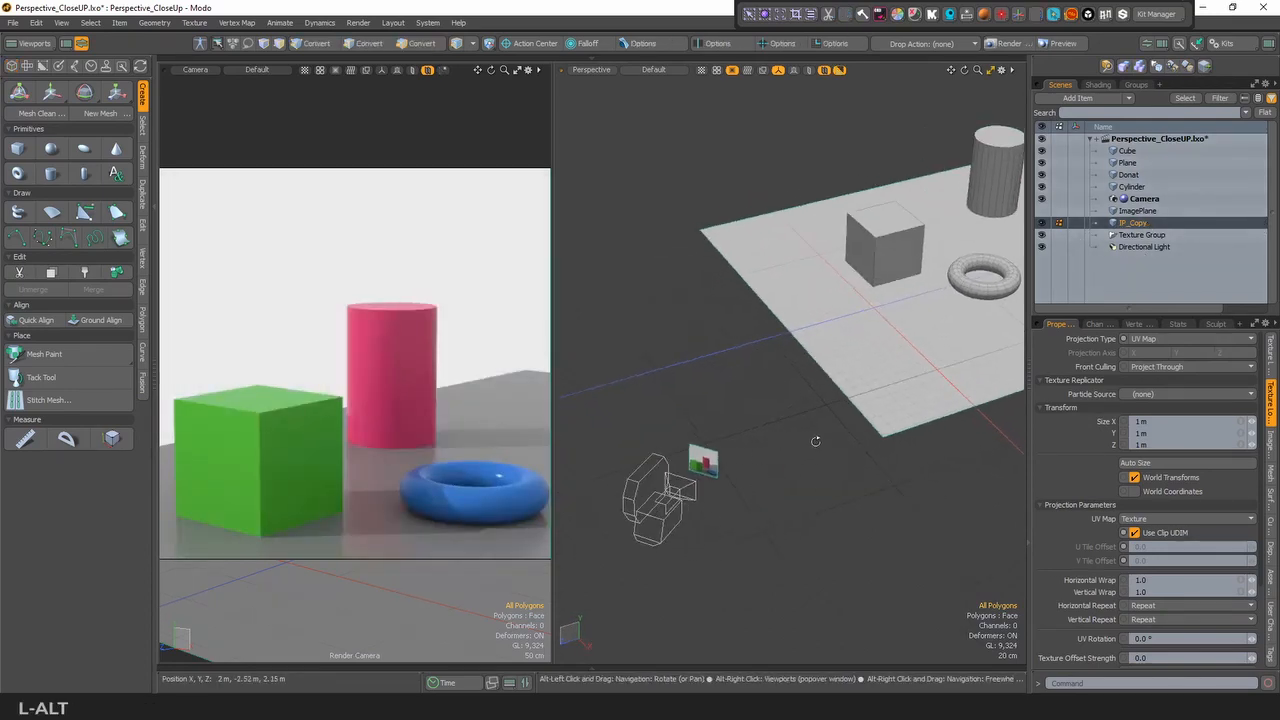
- Set the Transparent Amount of Material_6 in the IP_Copy_MTL group to 50%
left_click(1098, 84)
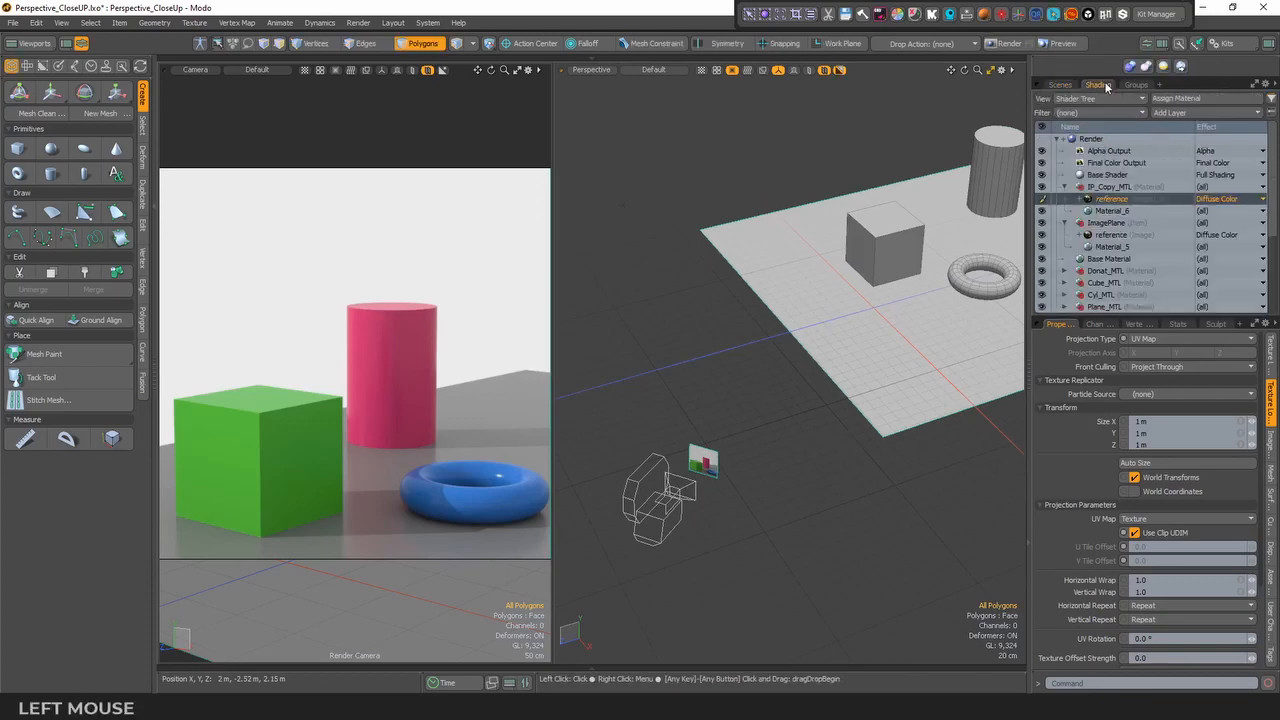
left_click(1110, 211)
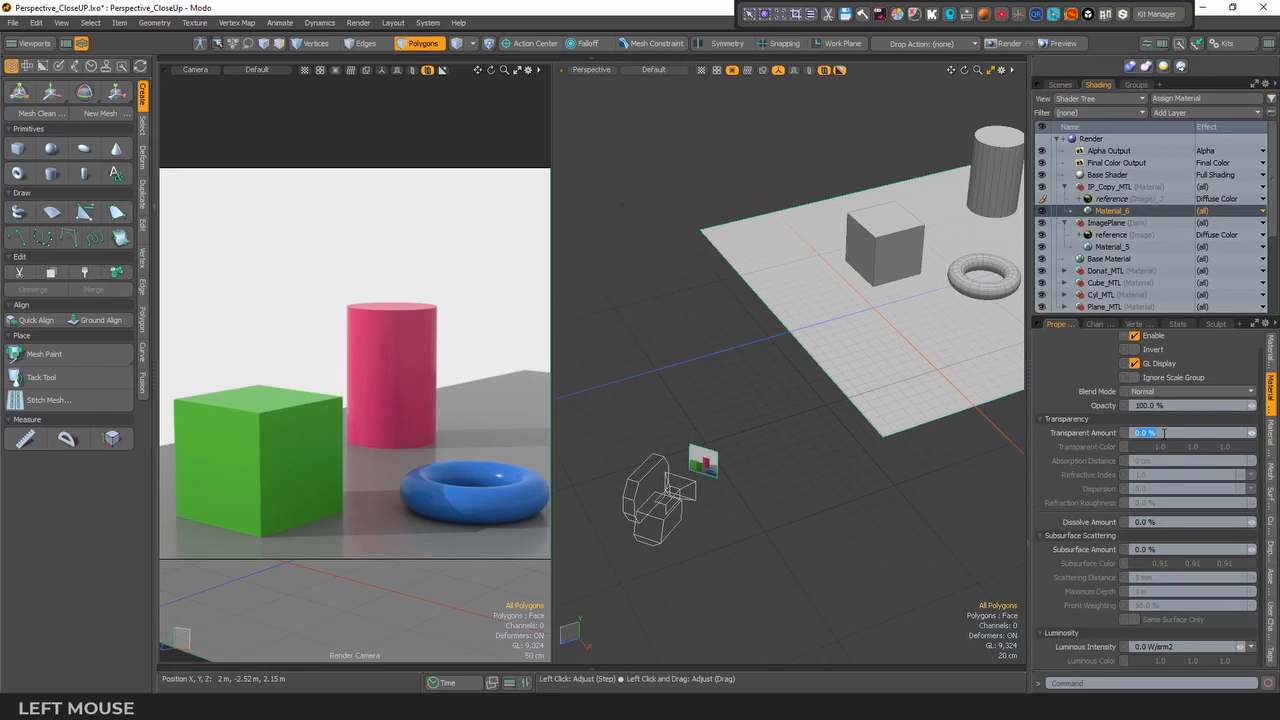
type("50")
key("Return")
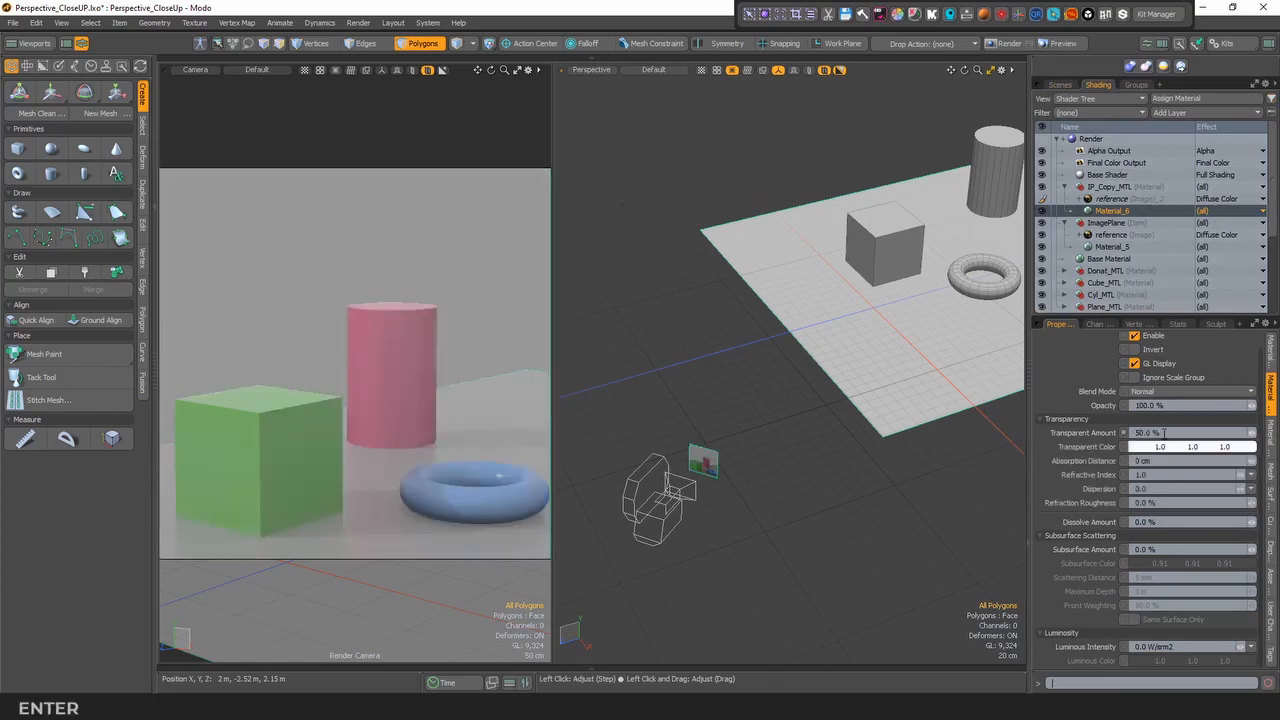
- Crop the Camera to a render region over the cube top and cylinder, about 16–80% horizontally and 44–66% vertically
left_click(1060, 84)
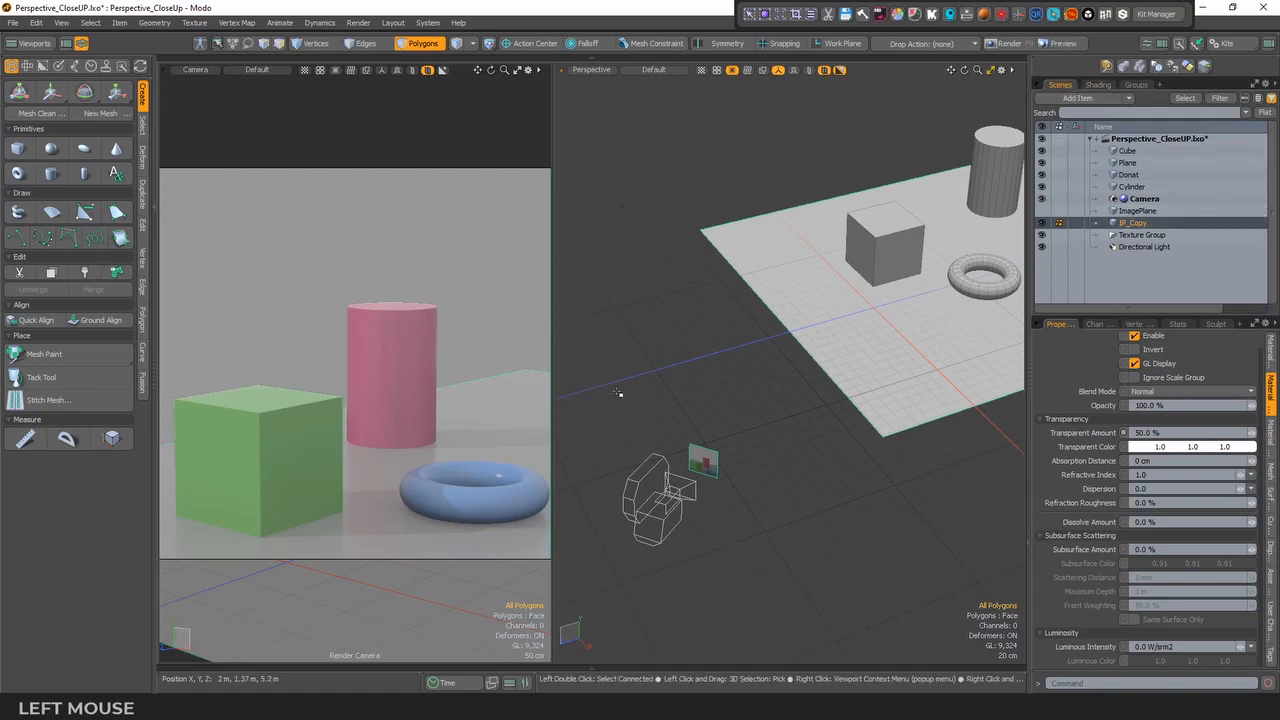
left_click(750, 14)
left_click_drag(222, 340, 452, 424)
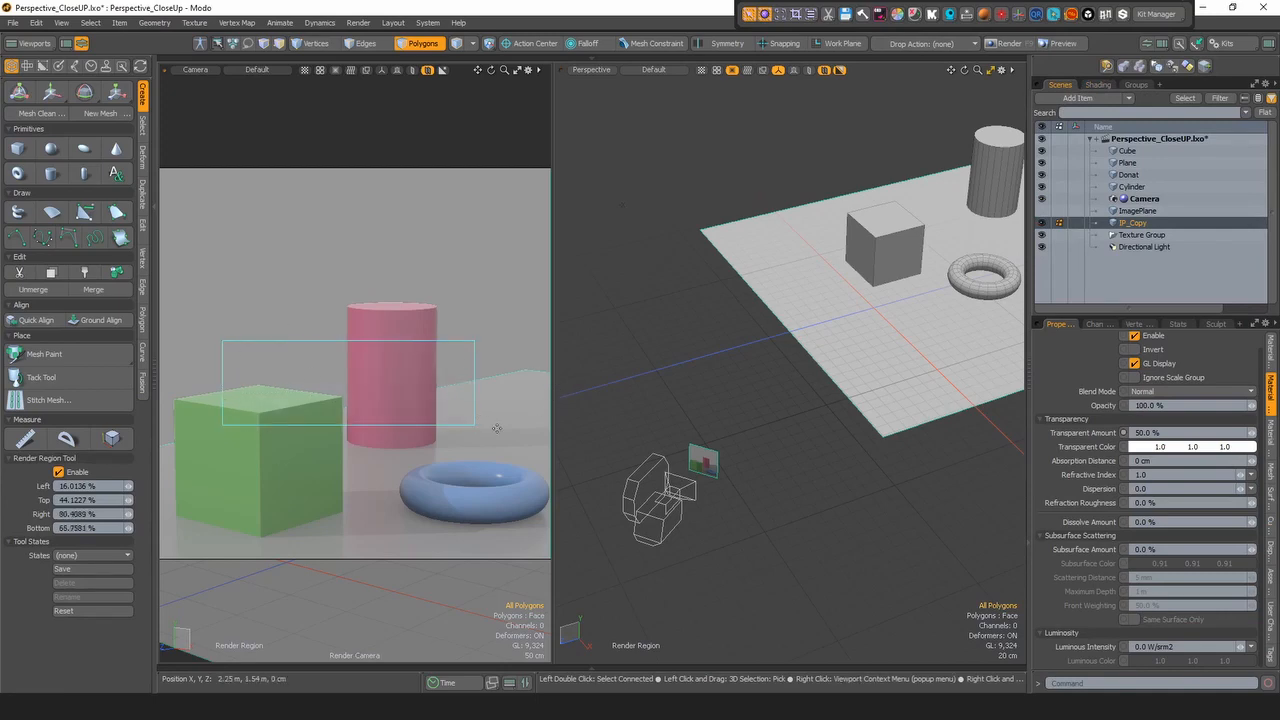
left_click(810, 14)
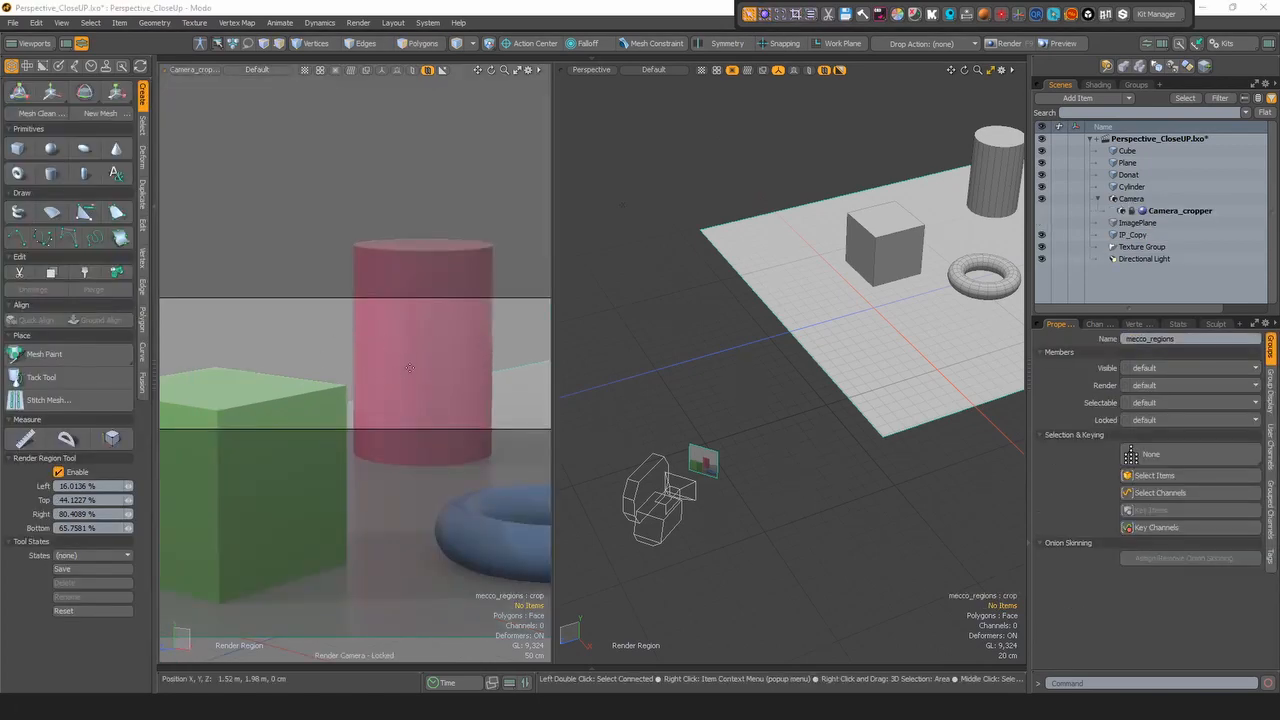
left_click(752, 281)
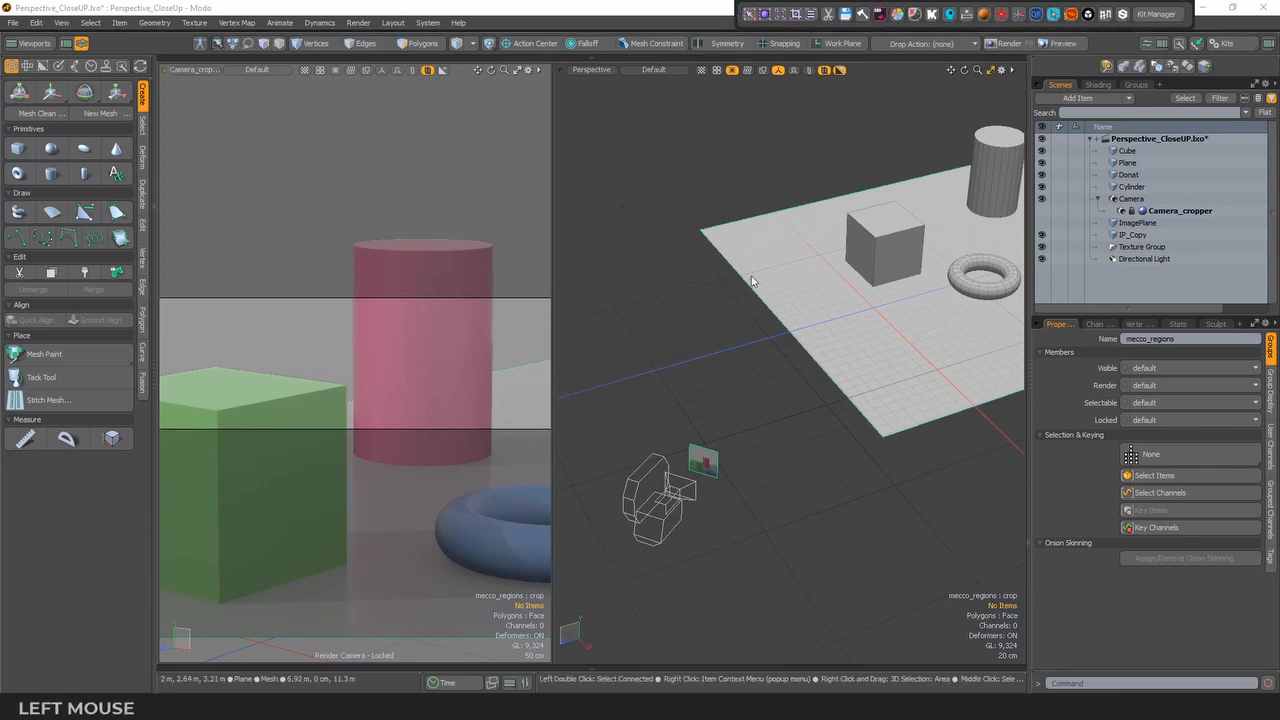
- Switch the crop pass to (none) to return to the full camera framing
left_click(810, 14)
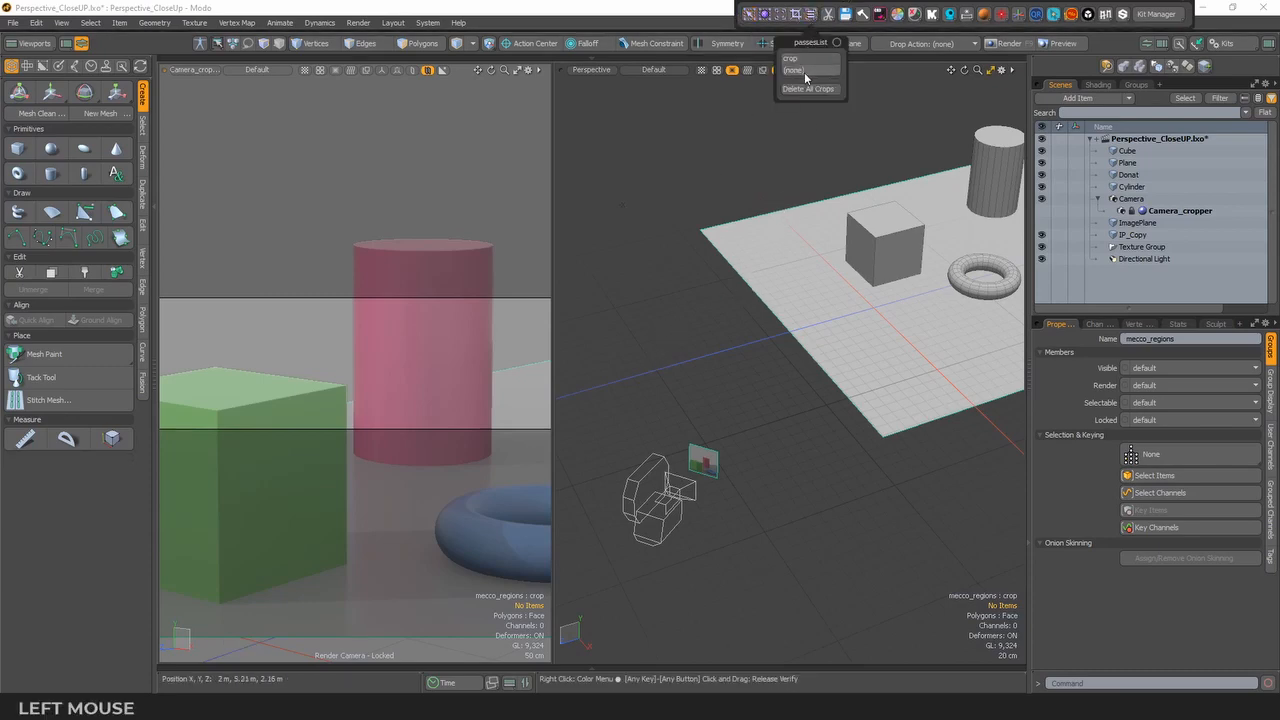
left_click(800, 71)
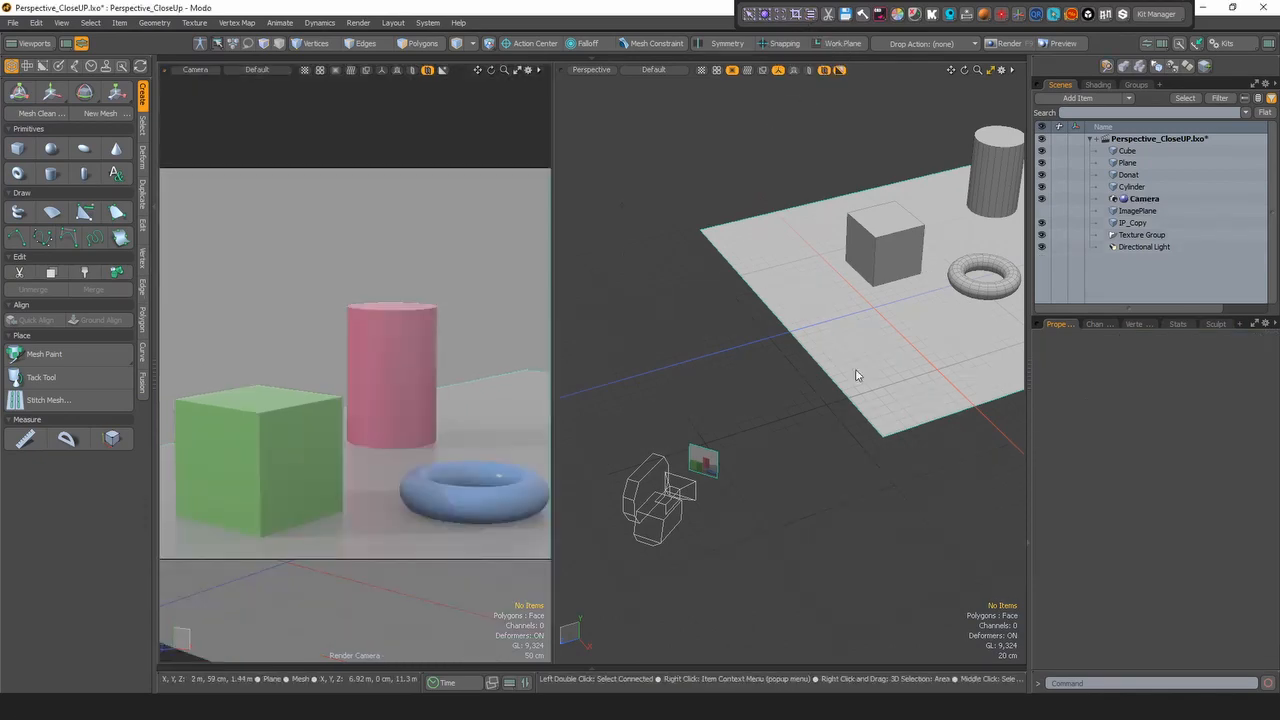
mouse_move(856, 376)
left_mouse_down("alt")
mouse_move(840, 385)
mouse_move(856, 383)
left_mouse_up("alt")
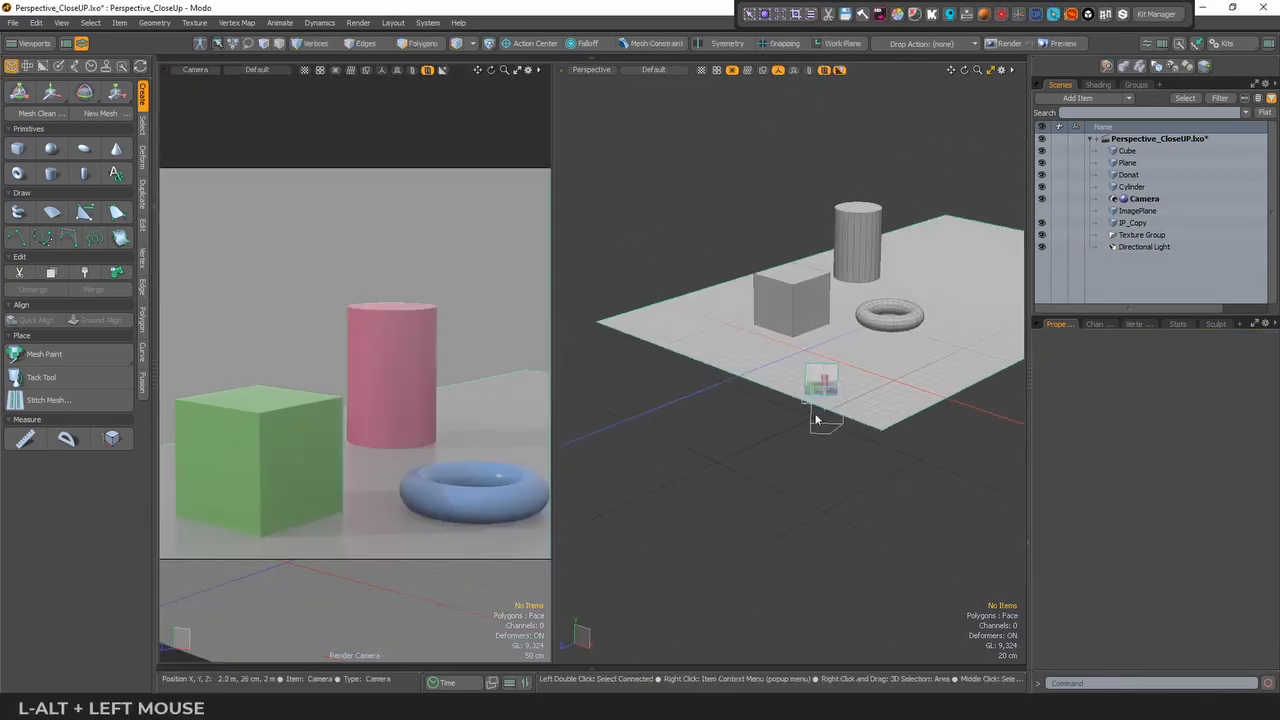